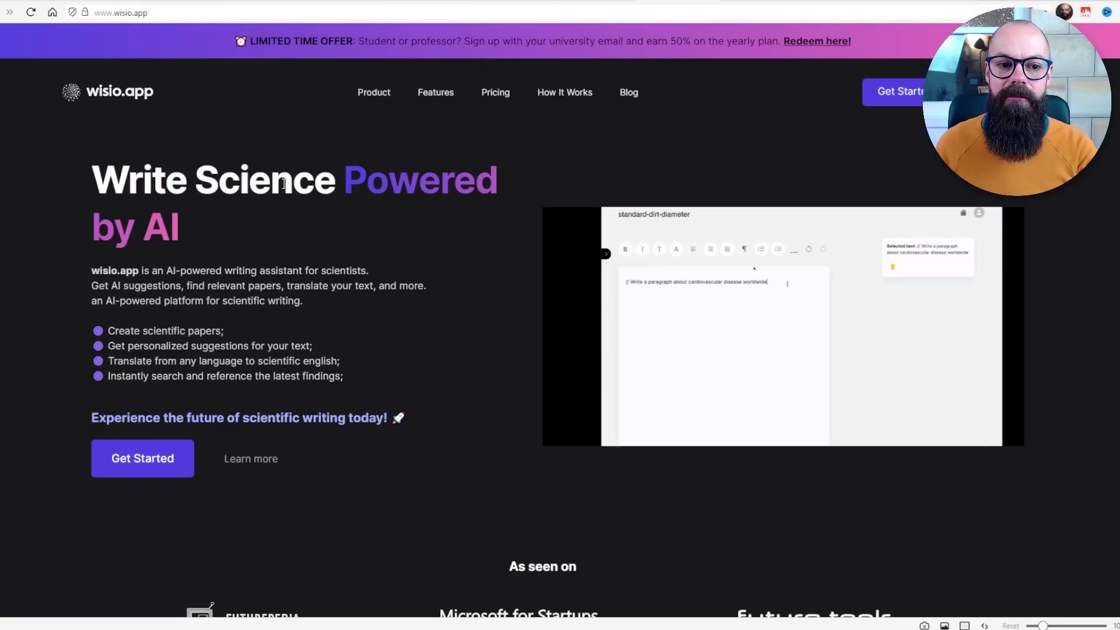
Switch to the project.wisio.app dashboard listing the two existing projects.
scroll(284, 184, "down", 1)
scroll(282, 186, "up", 1)
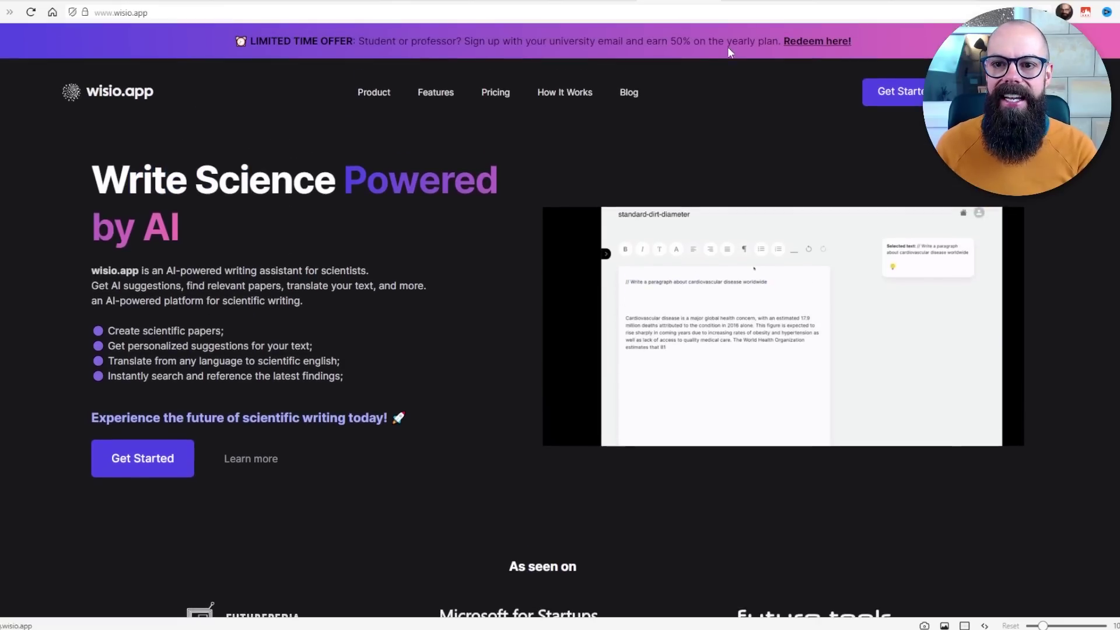
left_click(758, 2)
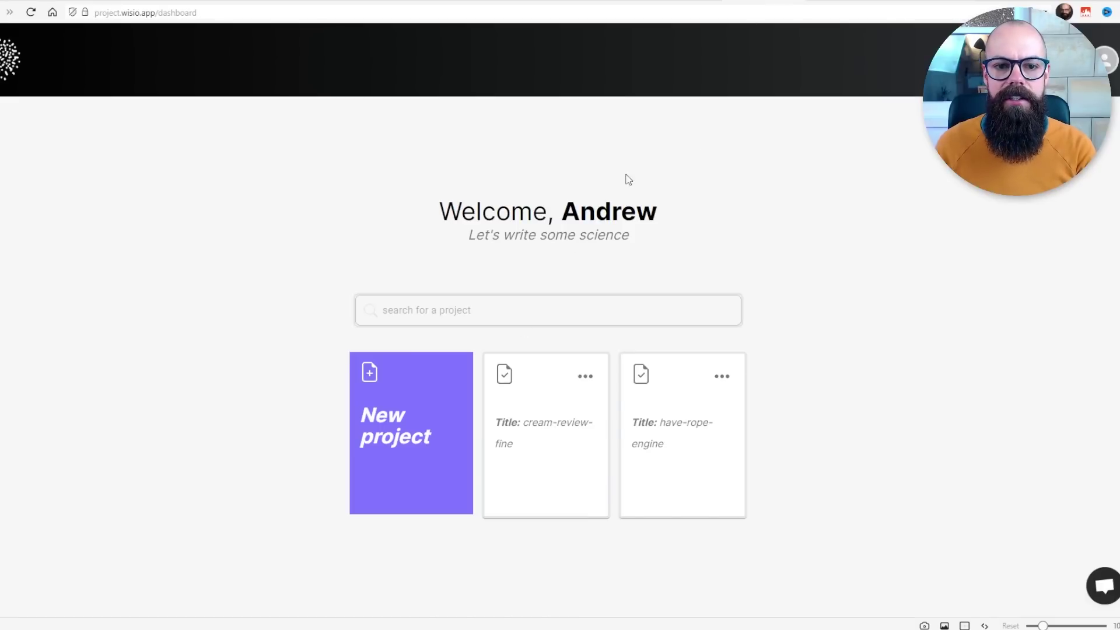
Create a new Systematic Review project with Academic tone and keyword 'Transparent electrode materials'.
left_click(390, 422)
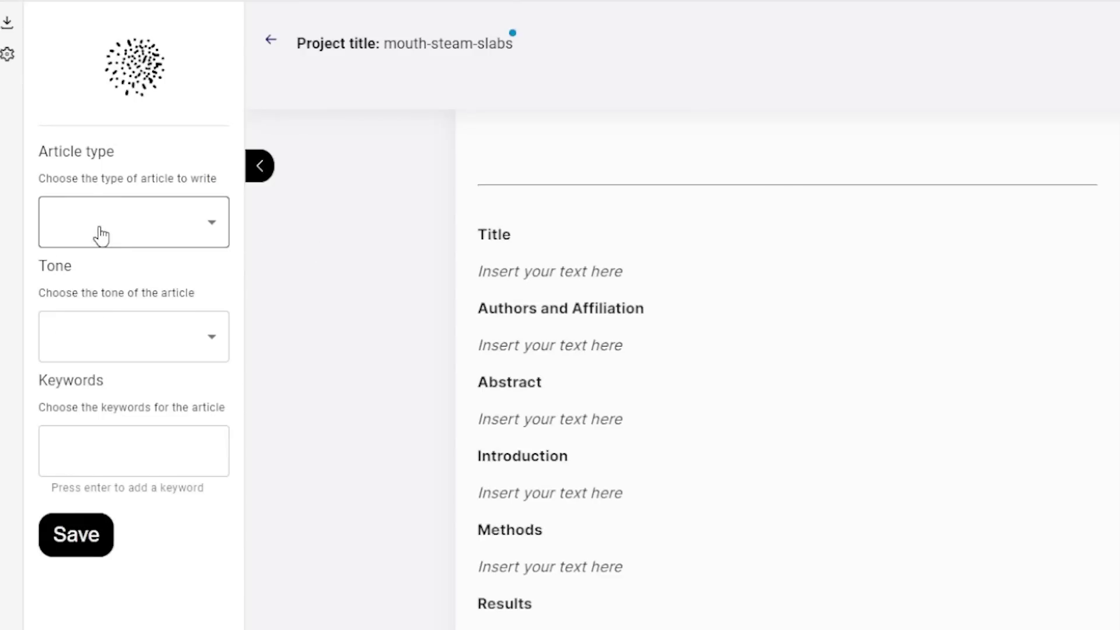
left_click(100, 233)
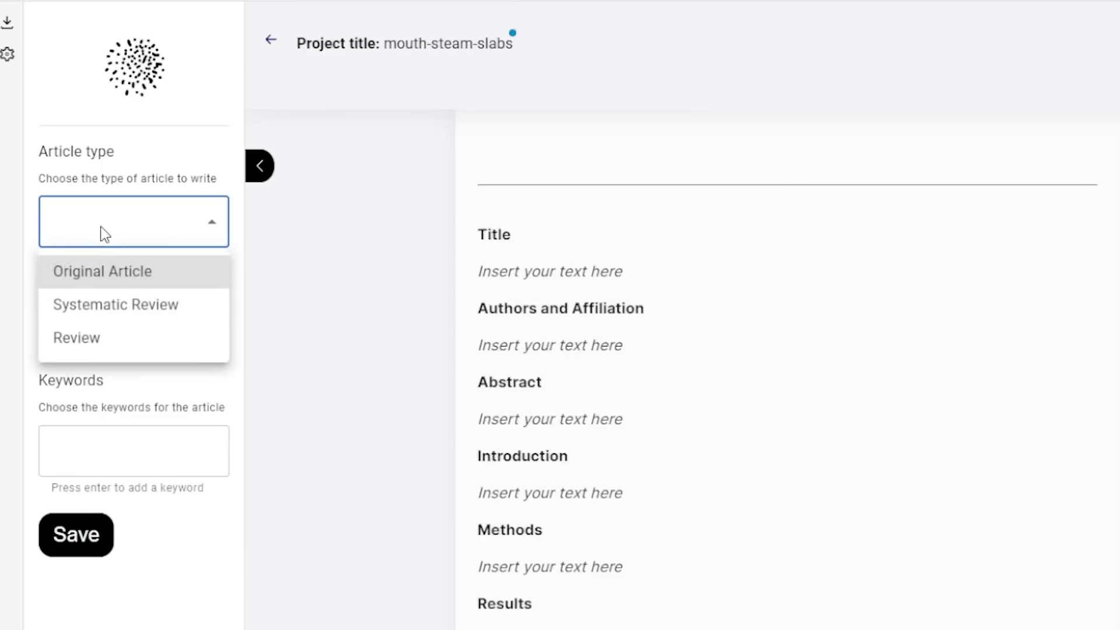
left_click(116, 305)
left_click(123, 343)
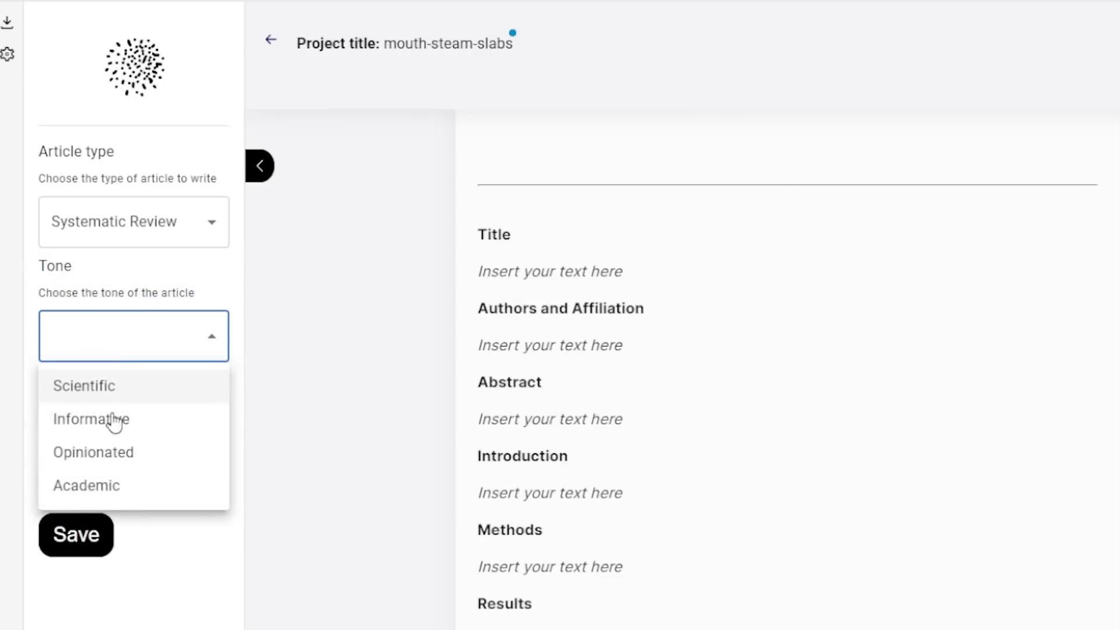
left_click(89, 490)
left_click(110, 460)
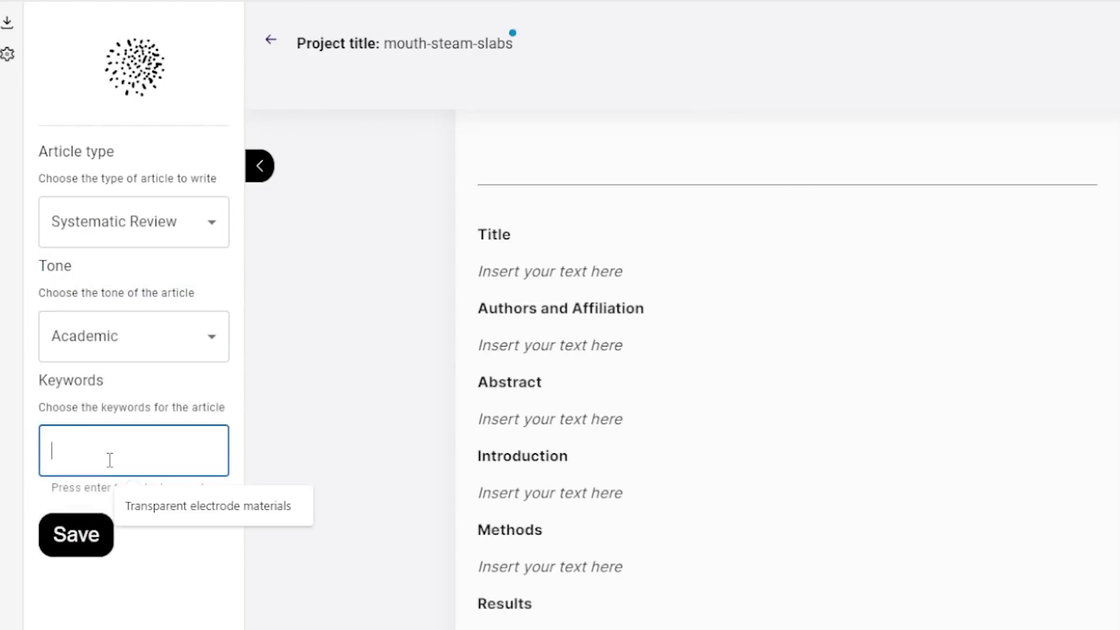
type("Tra")
left_click(187, 505)
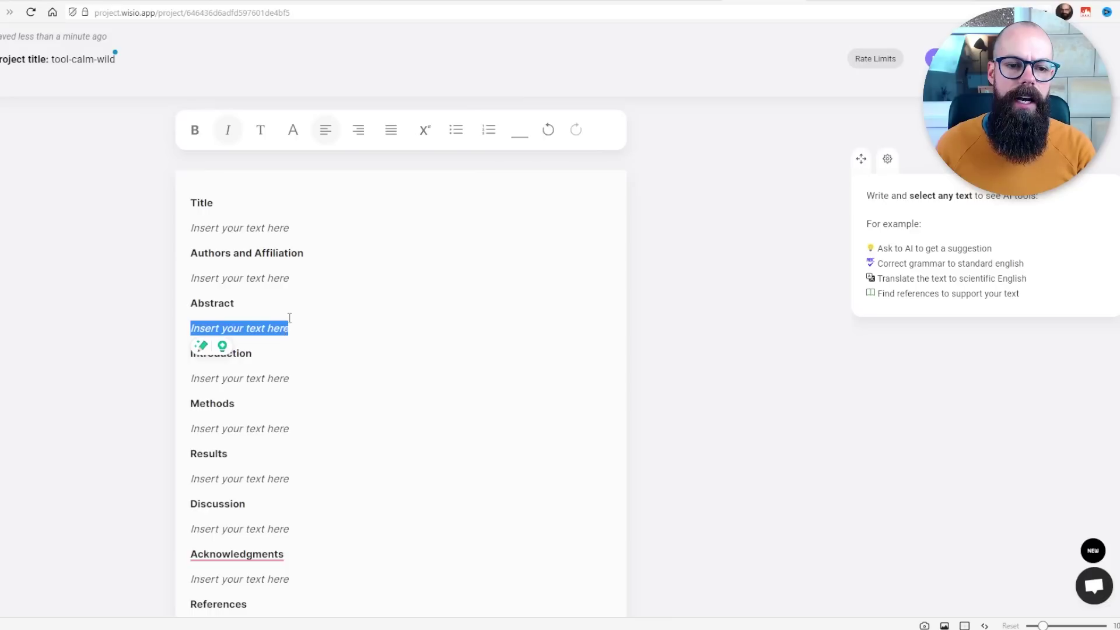
left_click(289, 278)
Delete the whole article template and start typing the prompt 'Conduct a literature review on transparent electrode materials'.
left_click(248, 264)
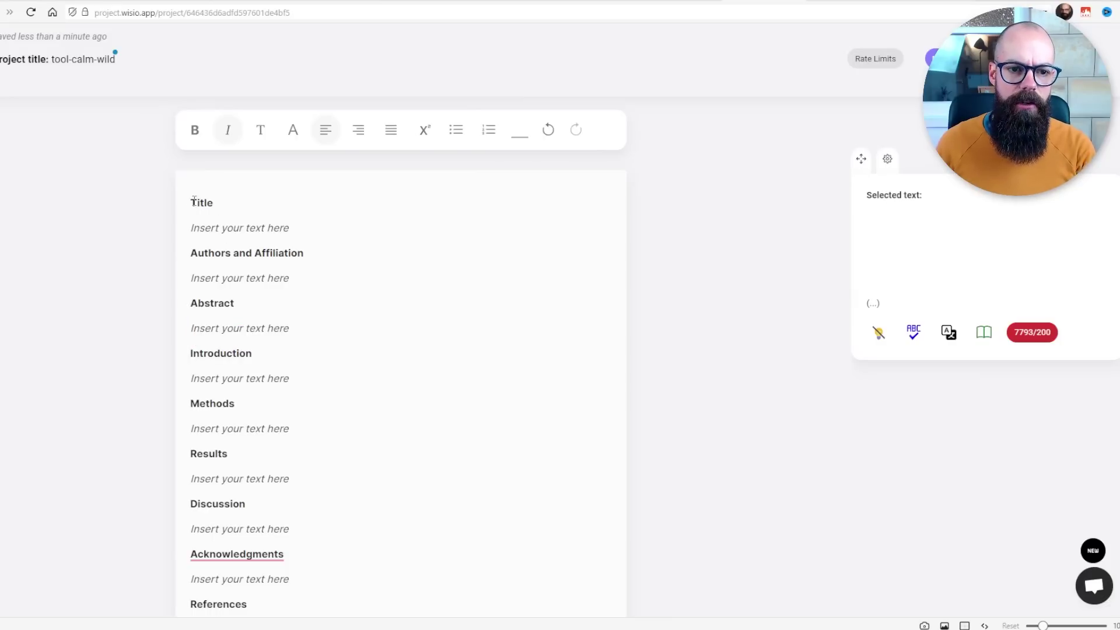
left_click(347, 517)
key("ctrl+a")
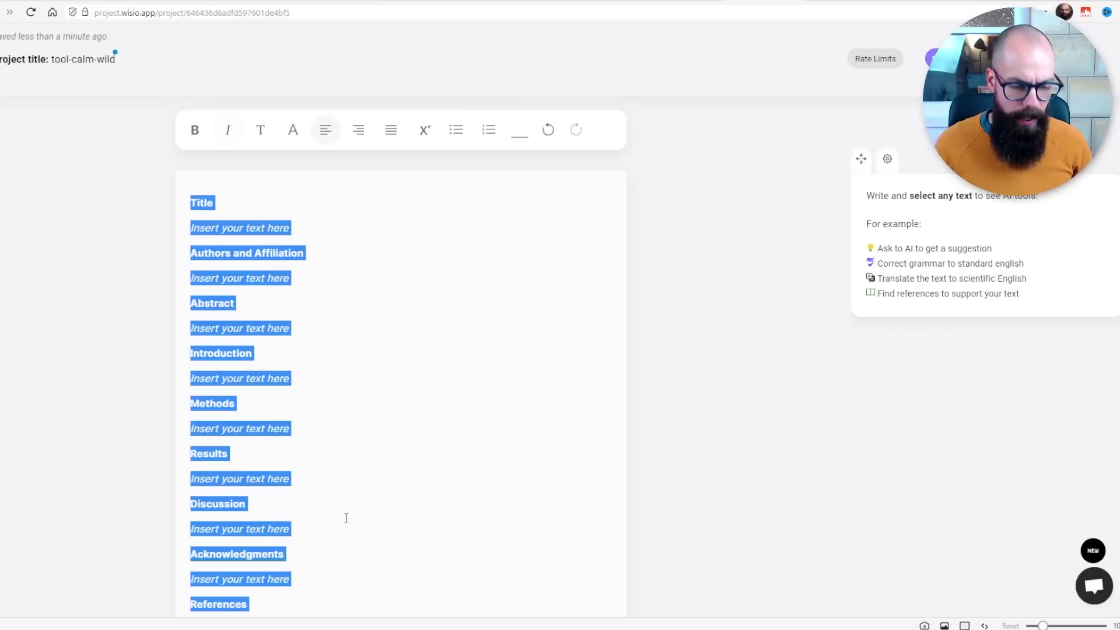
key("BackSpace")
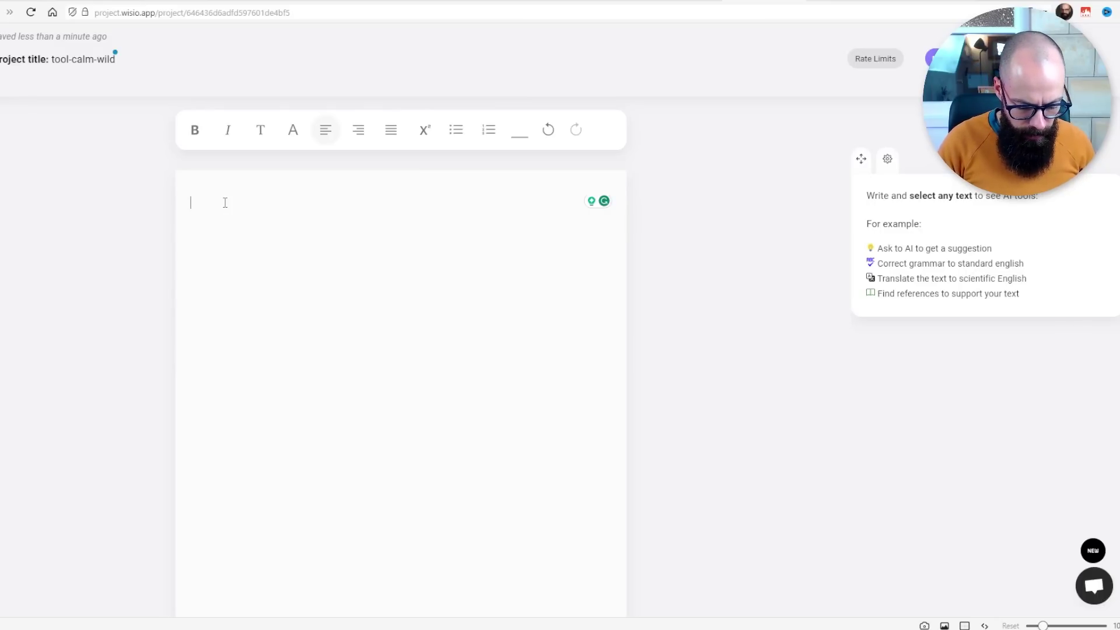
type("C")
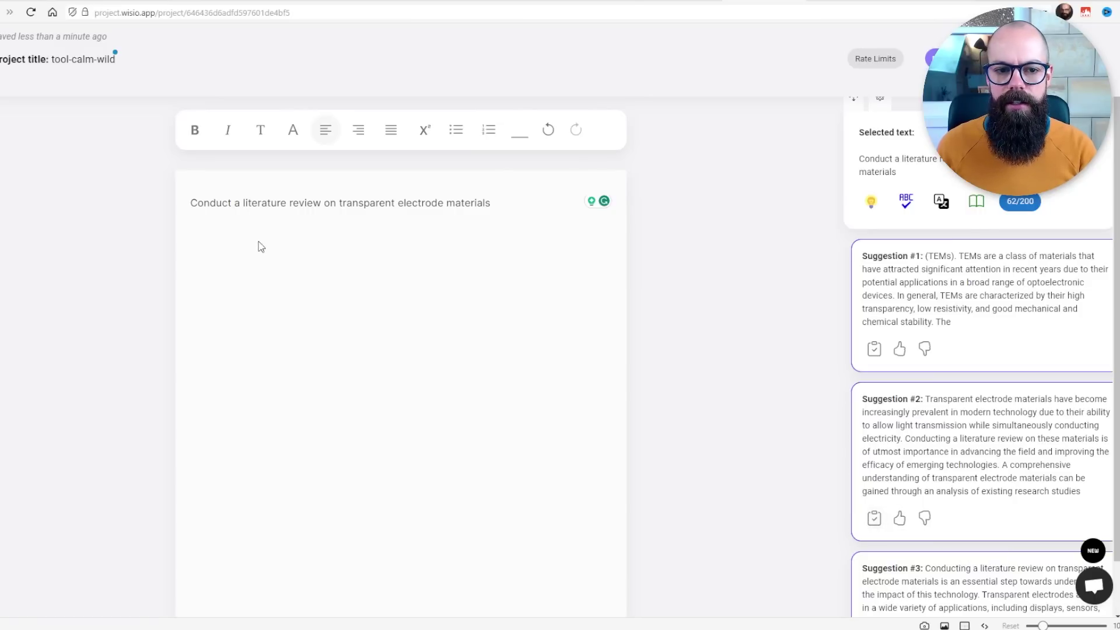
Replace the prompt line, then ask the AI a question about common electrode materials.
left_click(495, 207)
left_click_drag(519, 204, 145, 216)
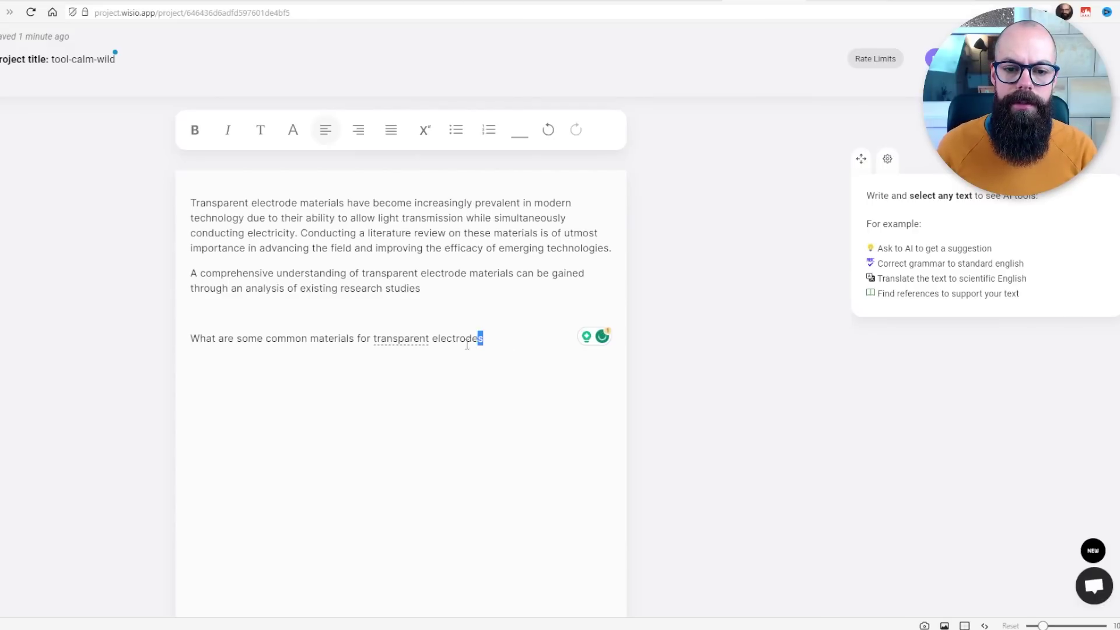
left_click_drag(444, 343, 231, 340)
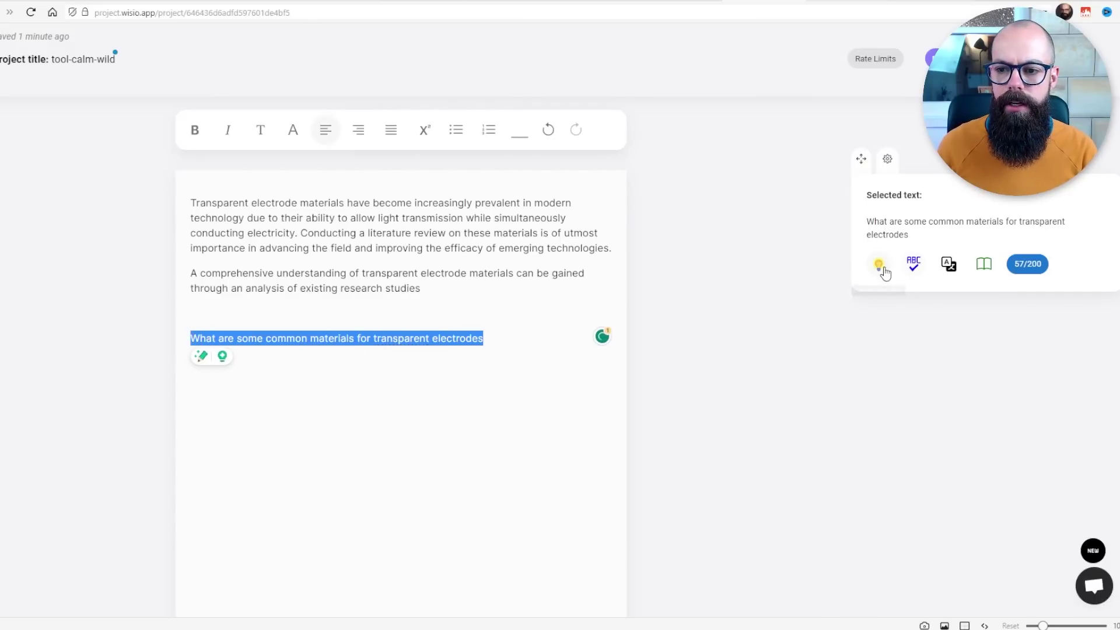
left_click(881, 266)
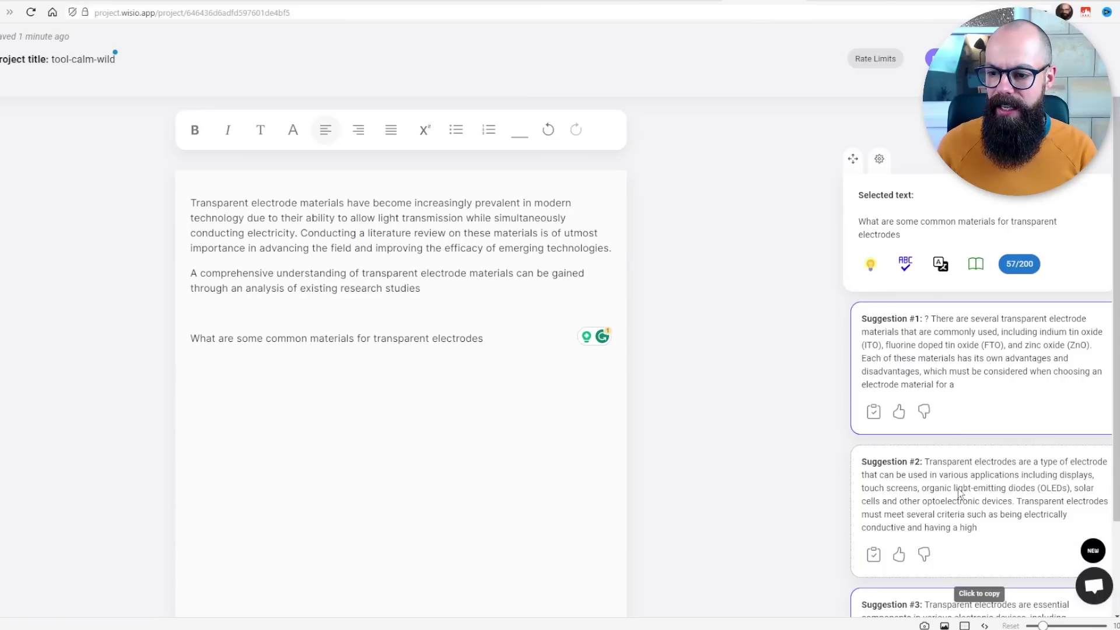
scroll(959, 494, "down", 2)
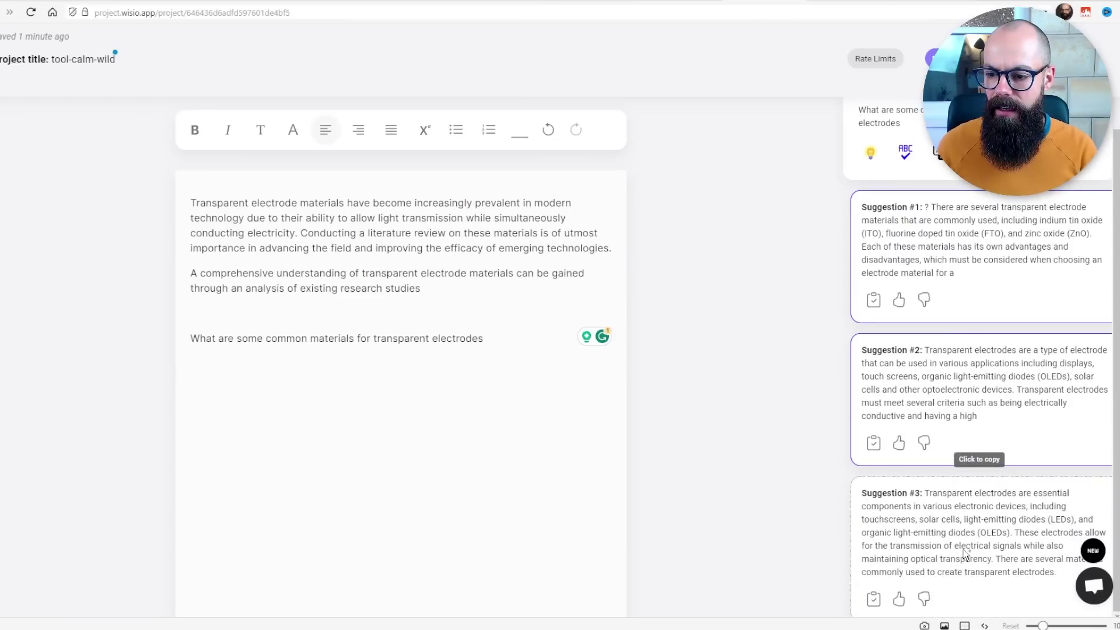
scroll(970, 532, "up", 2)
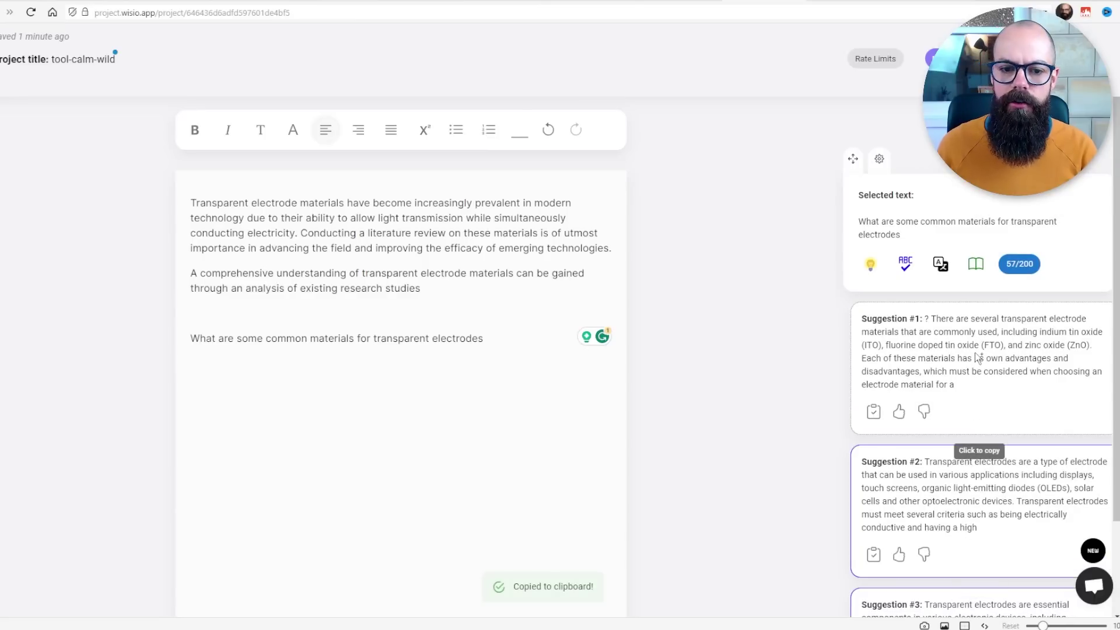
Paste AI Suggestion #1 over the question, adding a paragraph on ITO, FTO and ZnO.
left_click(891, 414)
left_click(497, 340)
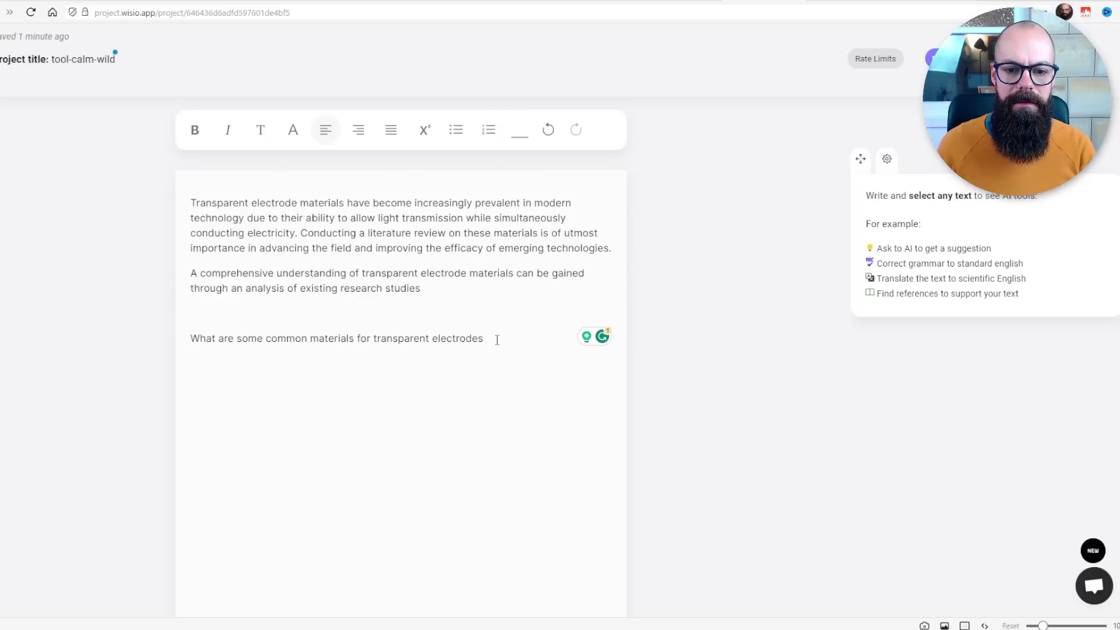
left_click_drag(404, 338, 127, 340)
key("ctrl+v")
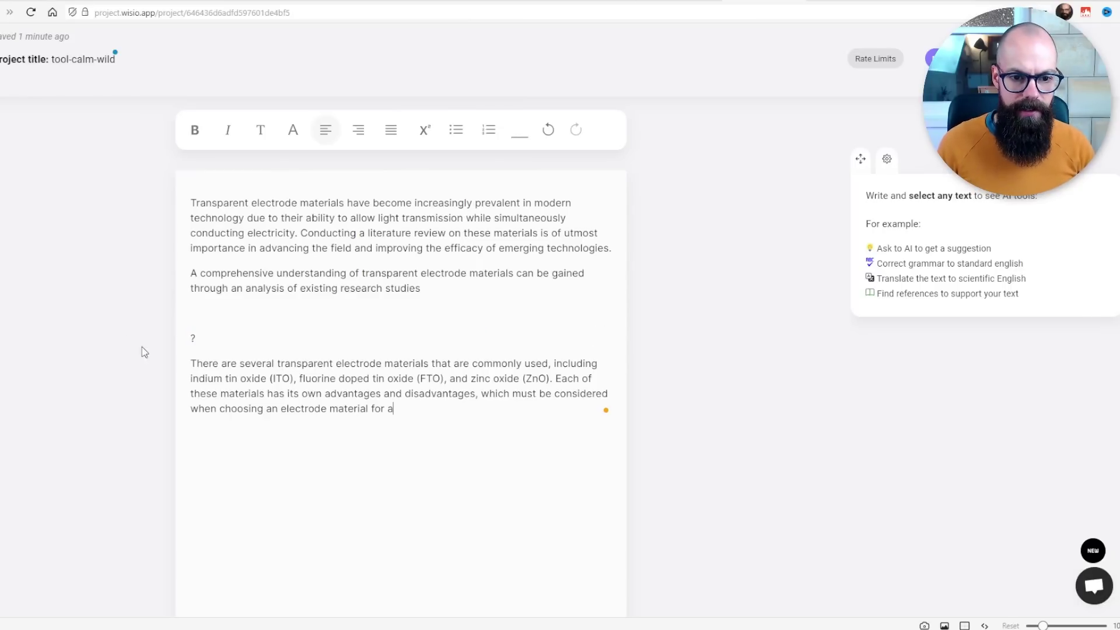
key("BackSpace")
key("BackSpace")
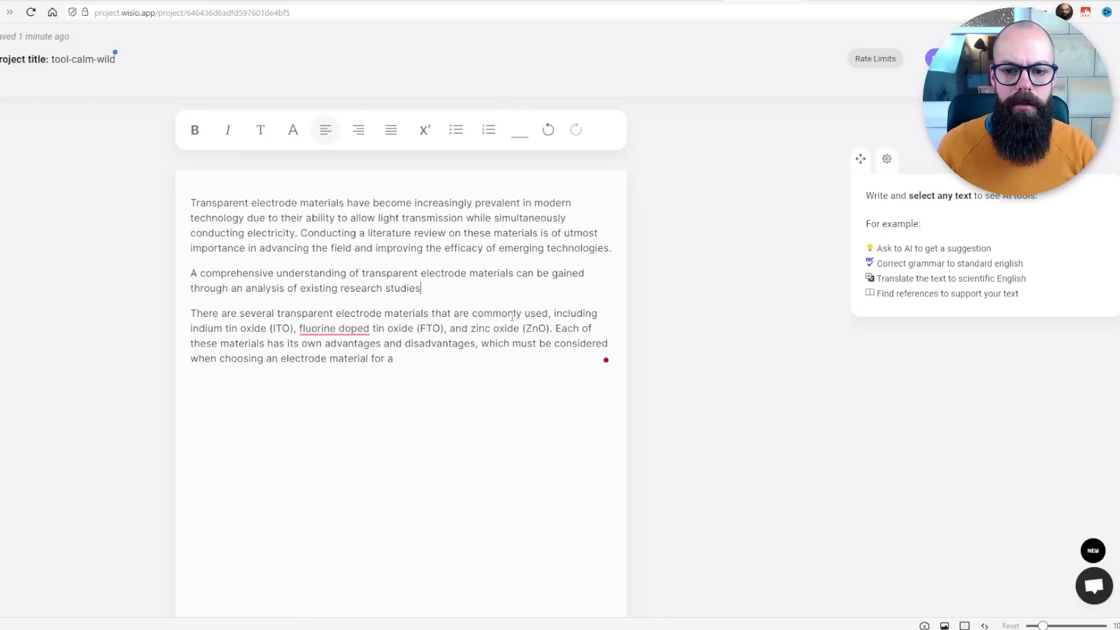
Look up and browse supporting references for the common electrode materials paragraph.
mouse_move(307, 333)
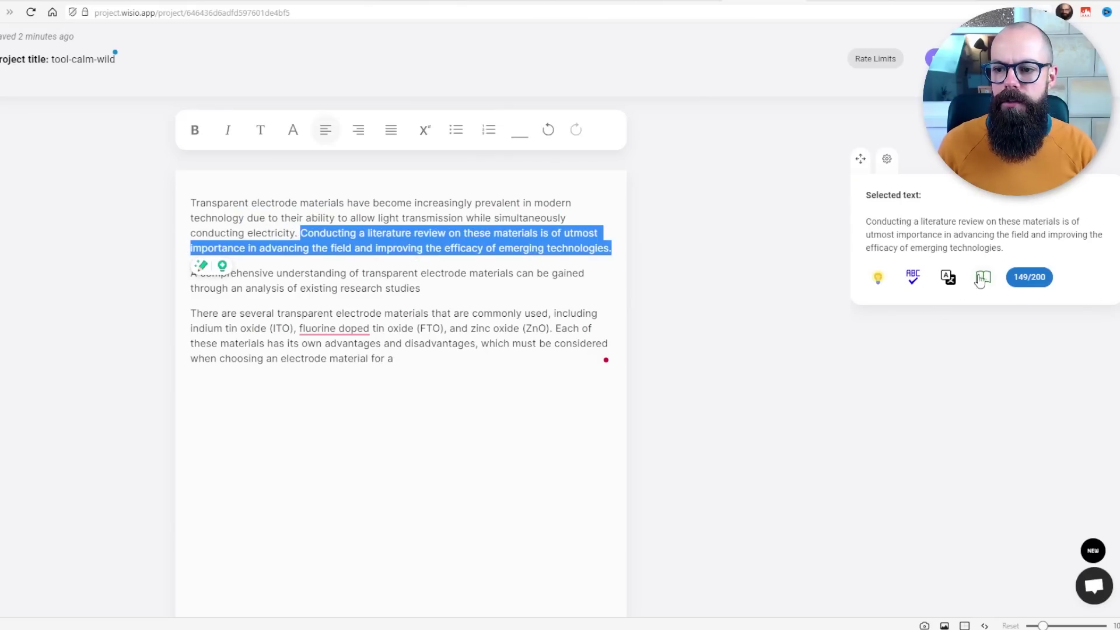
left_click(983, 278)
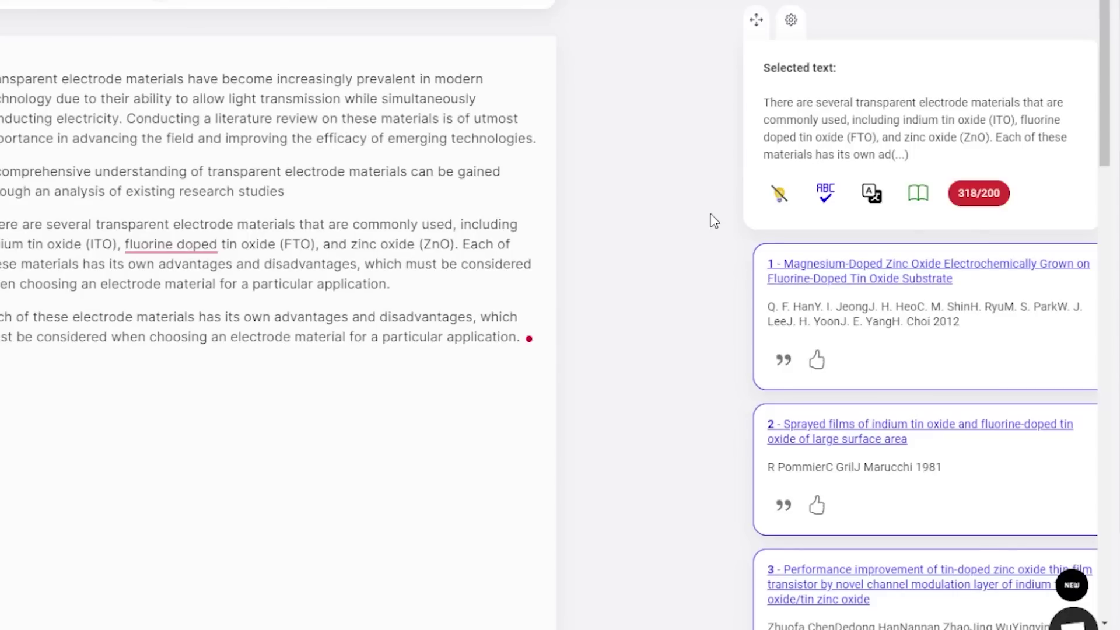
scroll(931, 287, "down", 10)
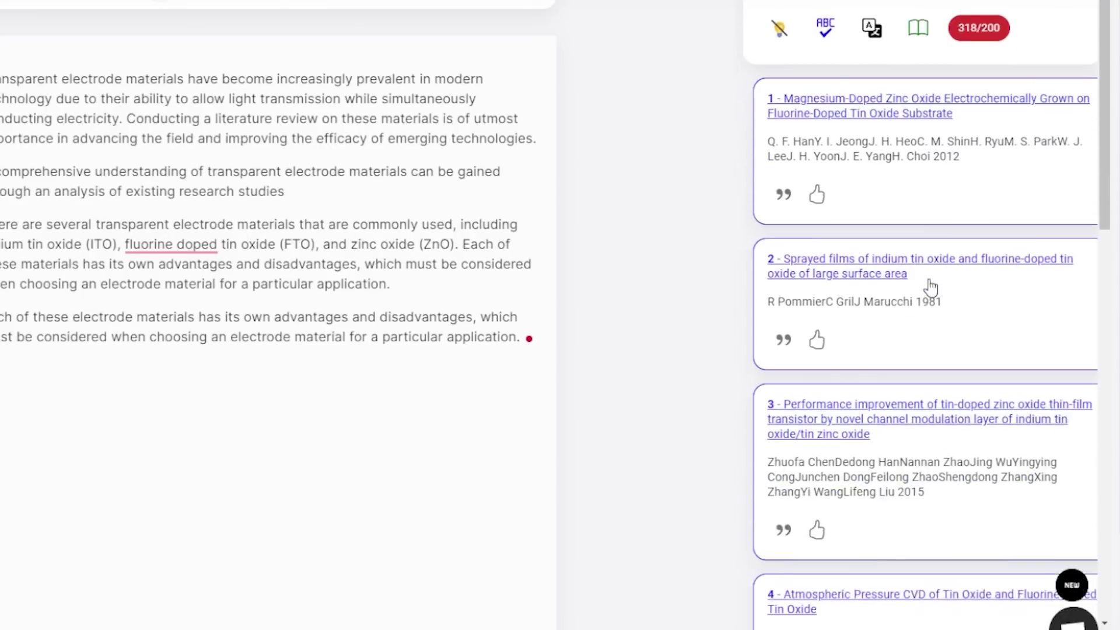
scroll(931, 287, "down", 5)
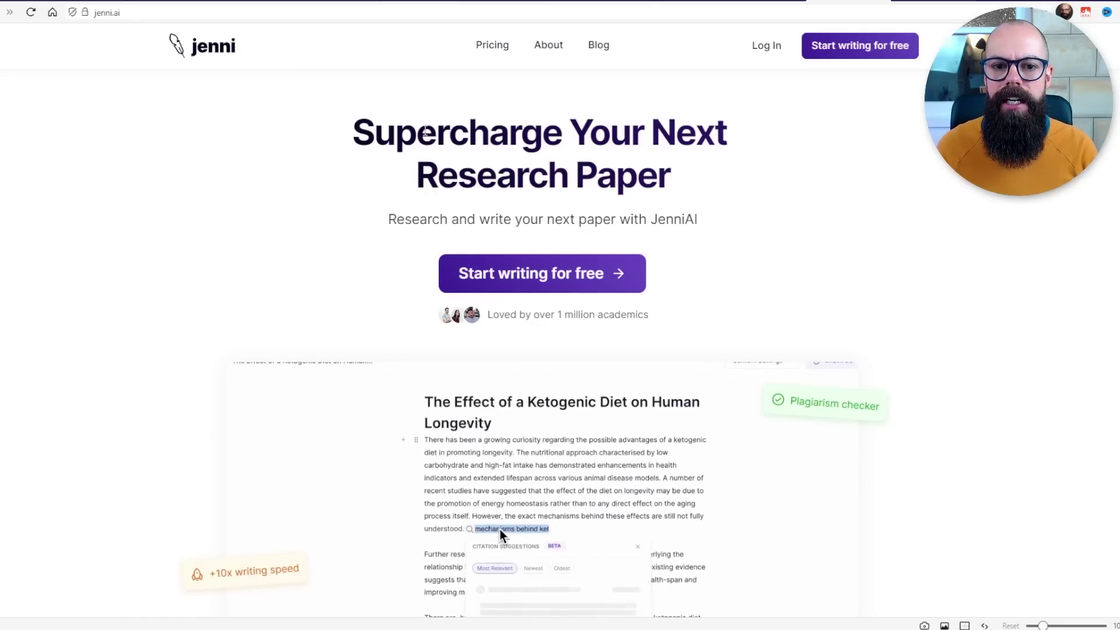
Log in to Jenni AI from its landing page.
left_click_drag(373, 131, 671, 172)
left_click(777, 46)
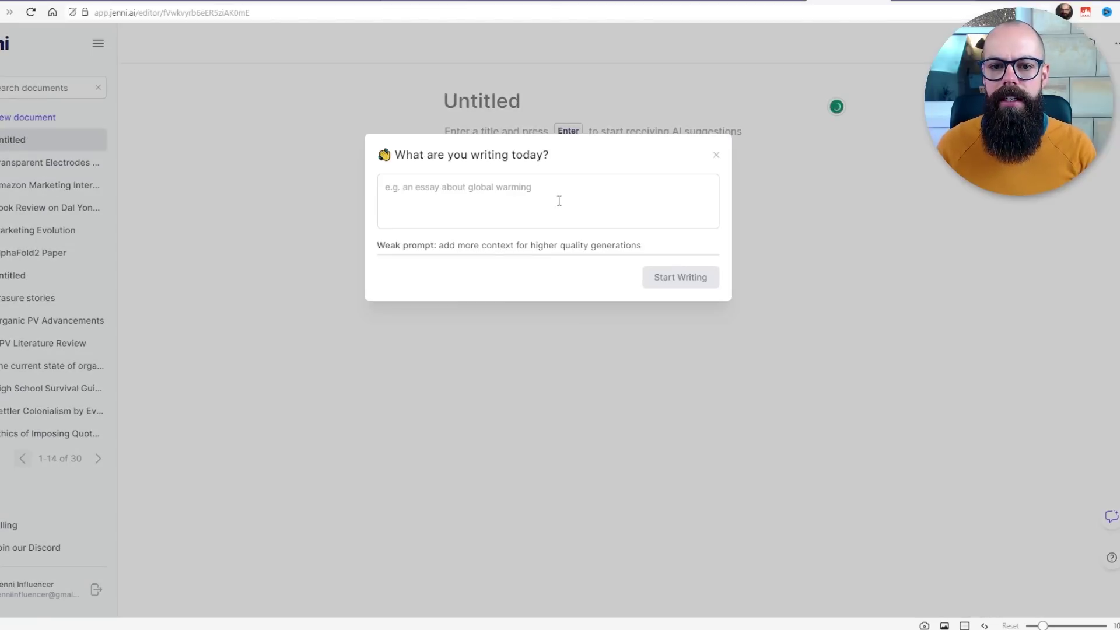
Paste the literature review prompt and generate the 'Transparent Electrode Materials Literature Review' document.
key("ctrl+v")
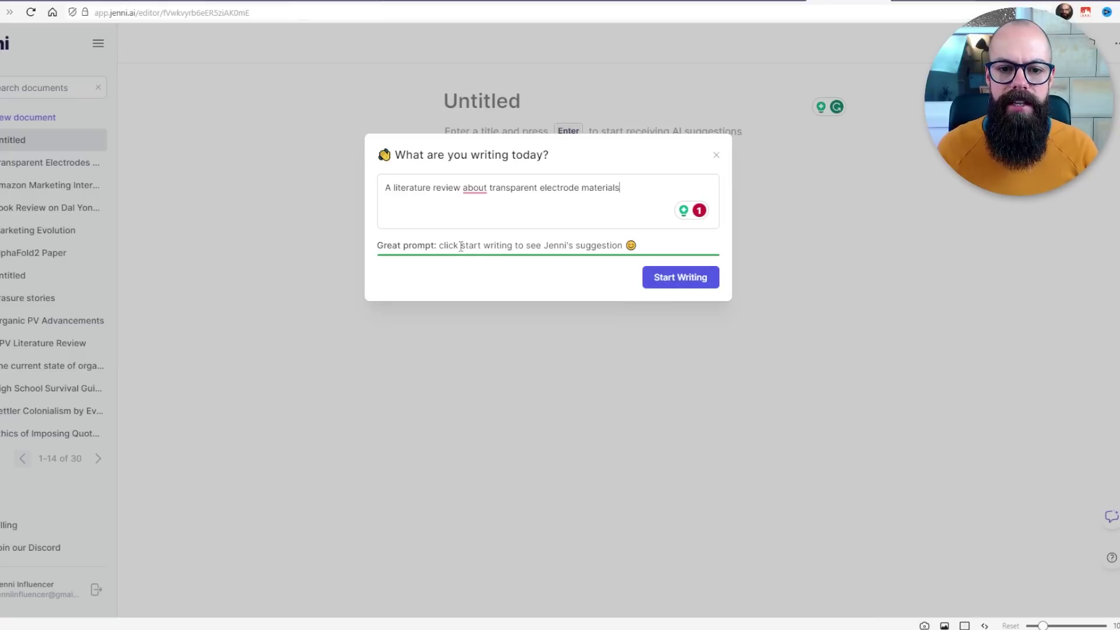
left_click(661, 280)
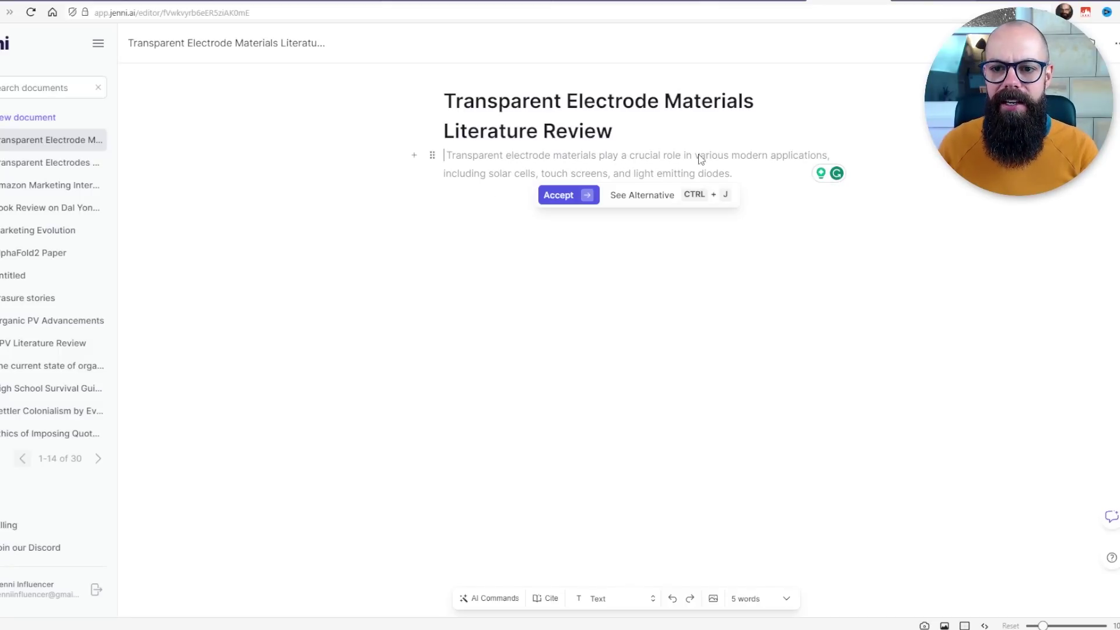
Accept Jenni's sentences on transparent electrode applications, then a new paragraph on alternatives to indium tin oxide.
left_click(585, 195)
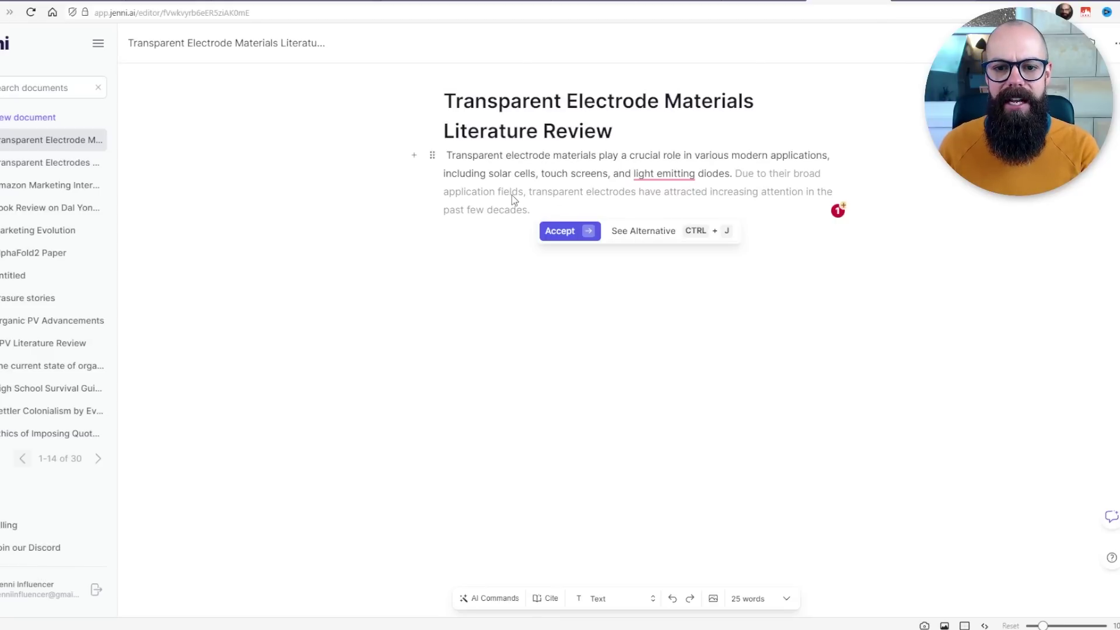
left_click(564, 231)
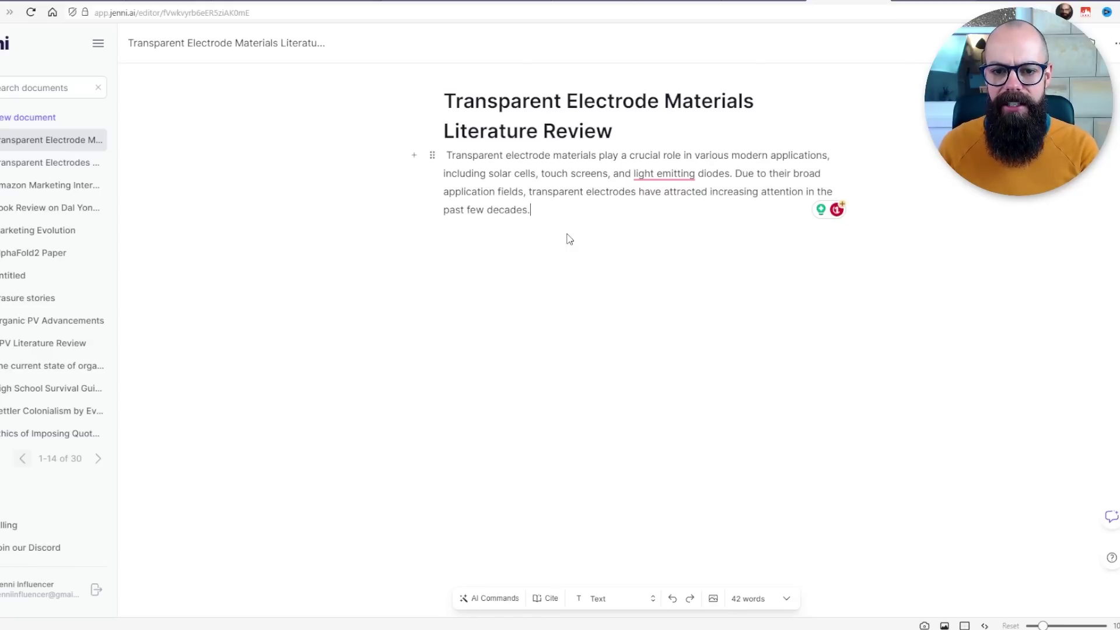
key("Return")
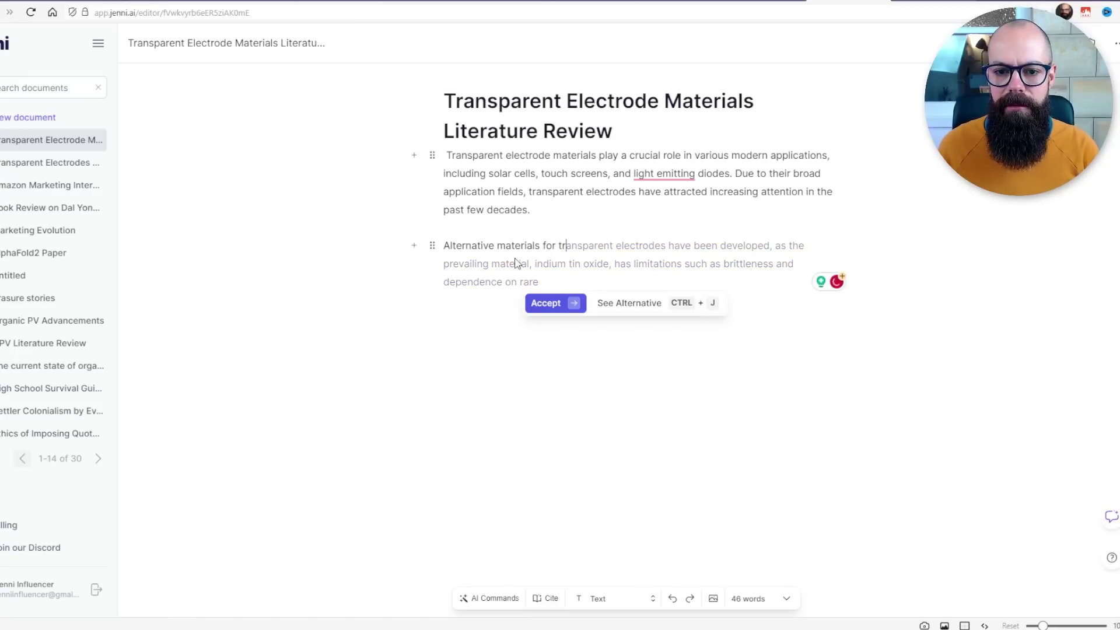
left_click(557, 302)
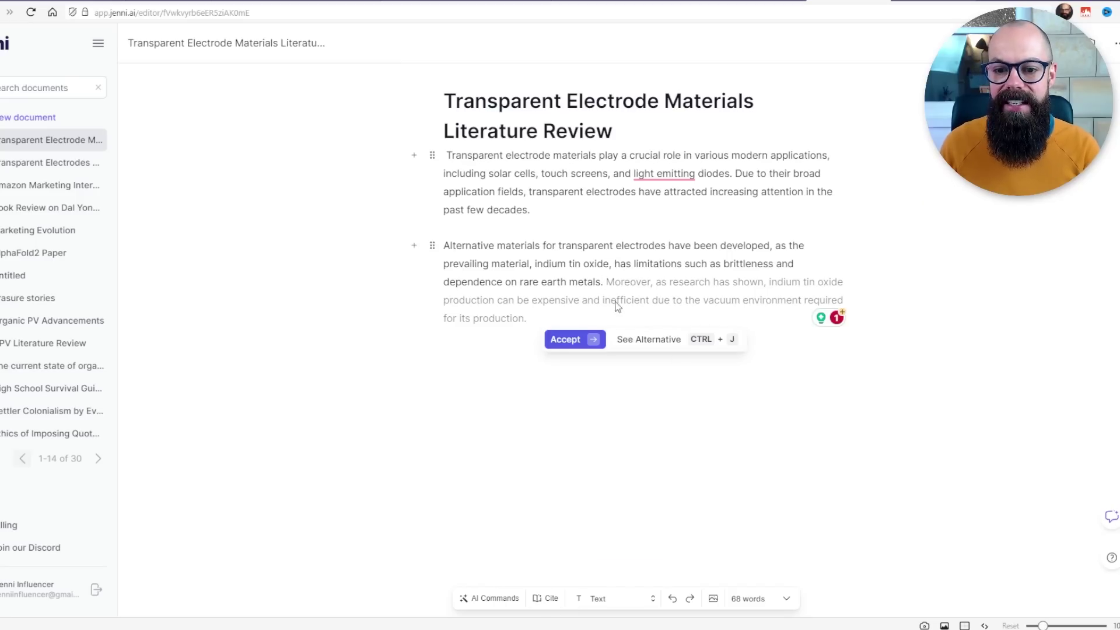
Cite the silver-nanowire paper on the second paragraph and set the citation style to IEEE.
left_click(540, 203)
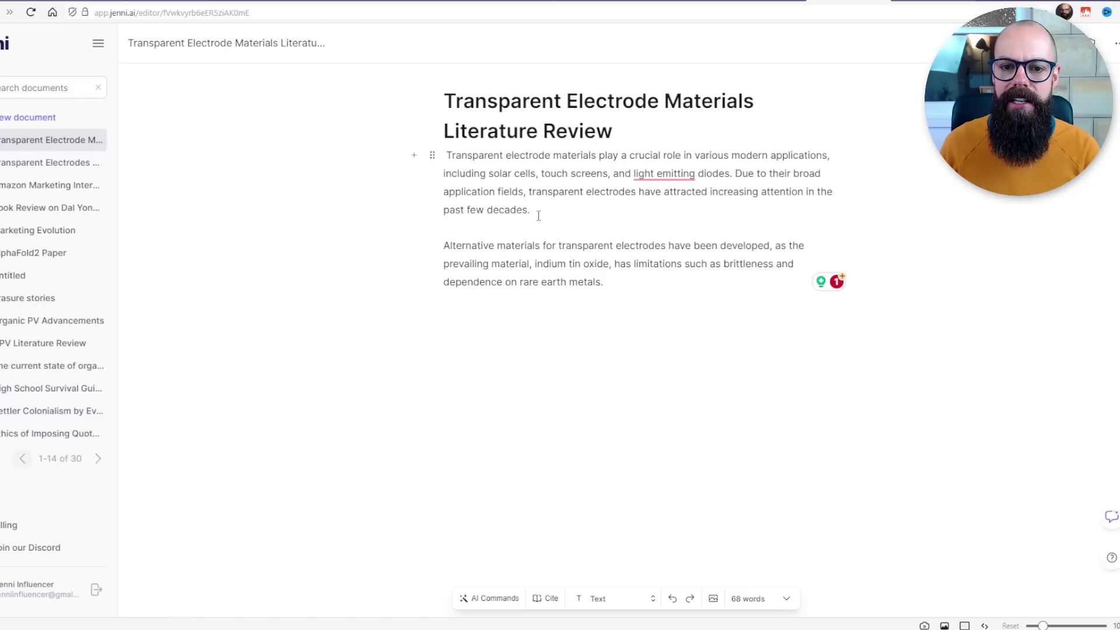
triple_click(539, 216)
left_click(630, 306)
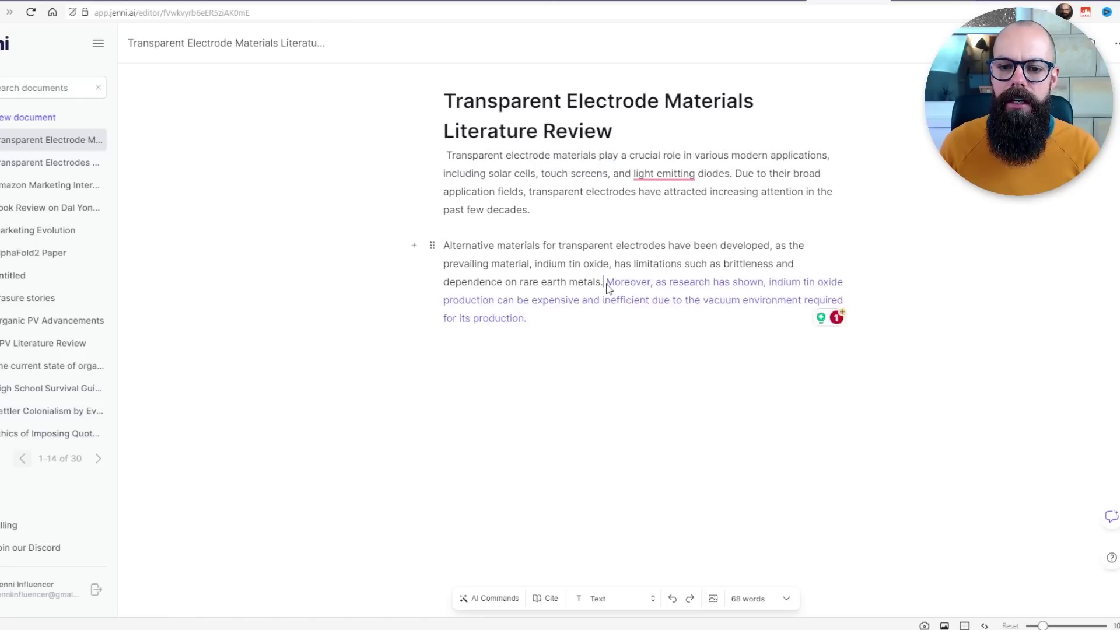
left_click(444, 245, "shift")
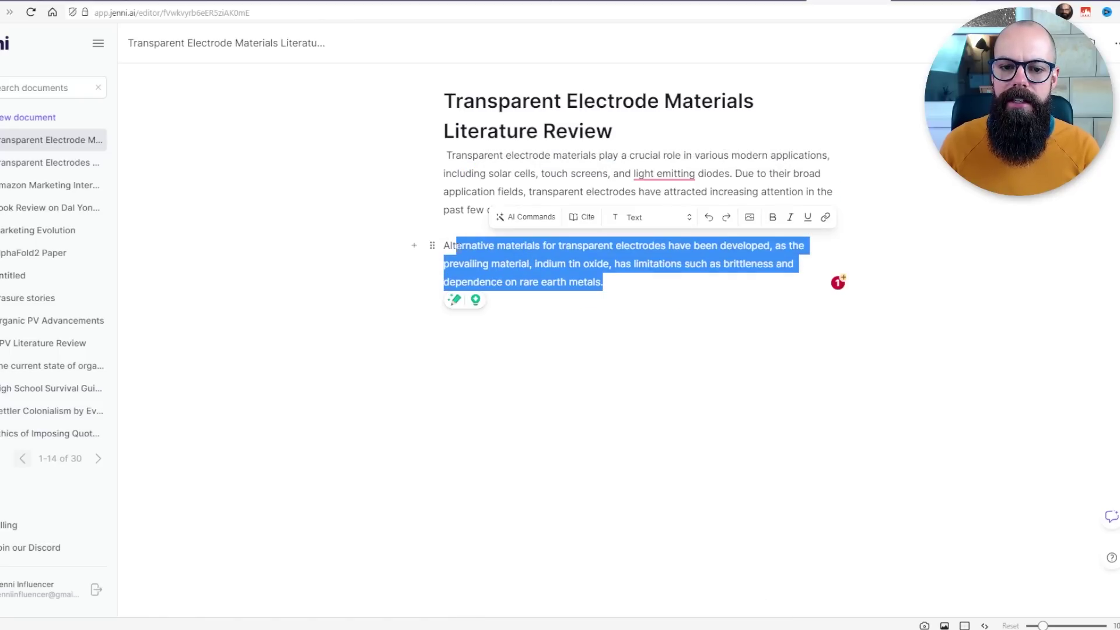
left_click(587, 217)
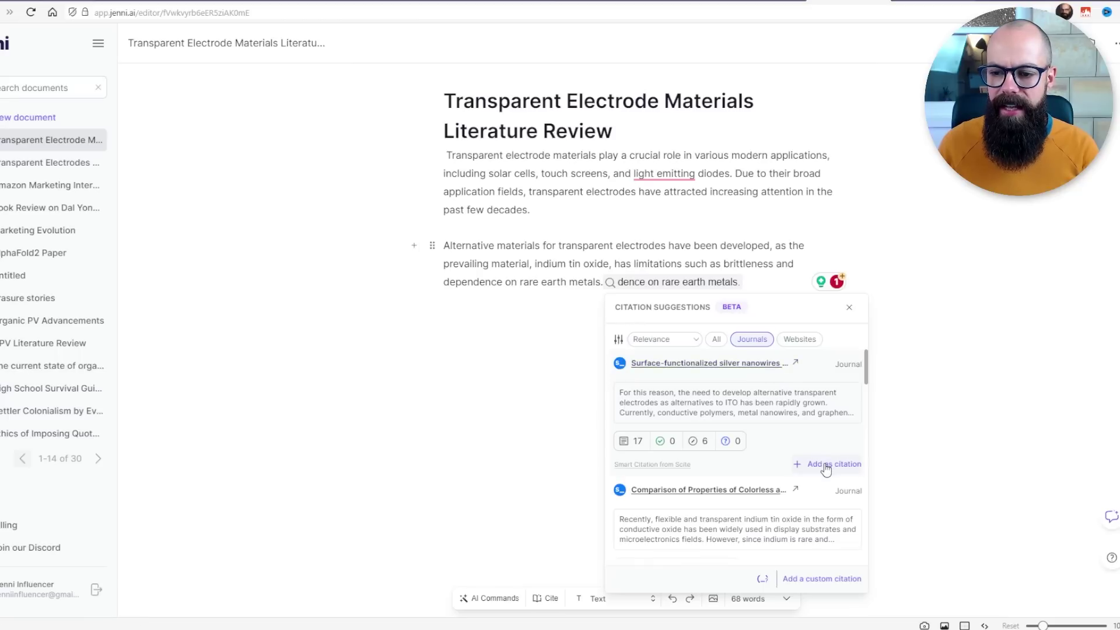
left_click(826, 467)
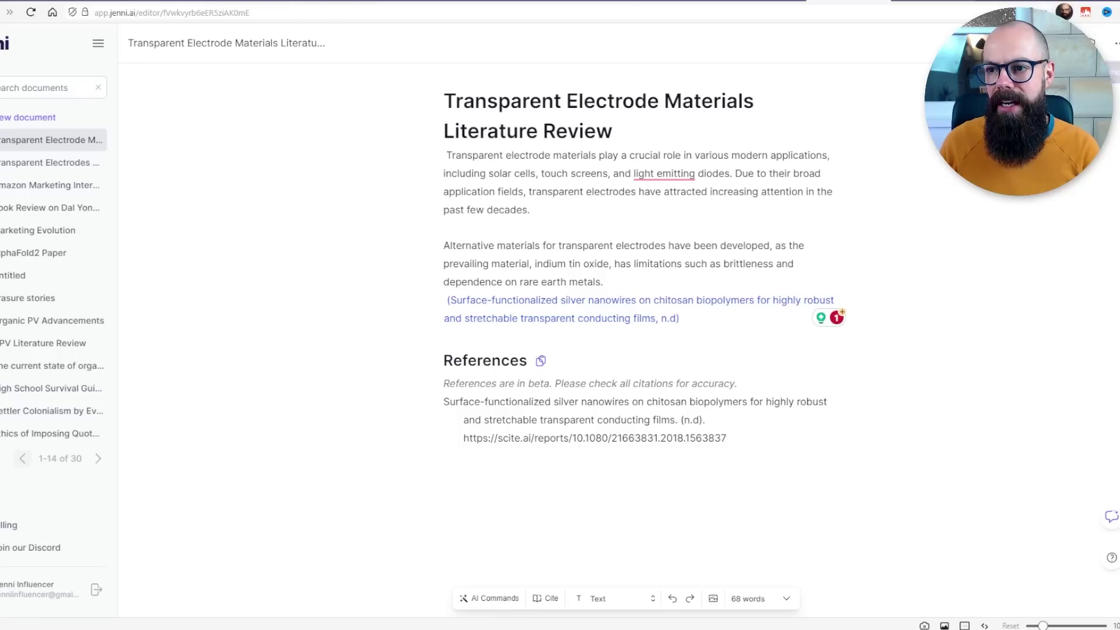
left_click(1089, 42)
left_click(1034, 308)
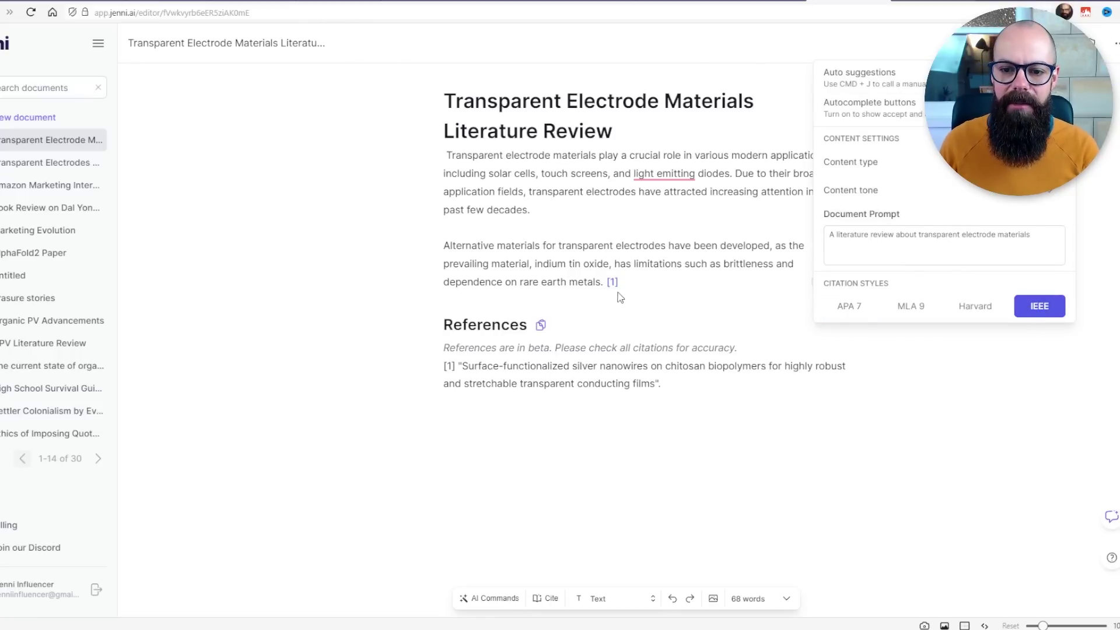
Save the IEEE setting and add two blank lines below the cited paragraph.
left_click(652, 283)
key("Return")
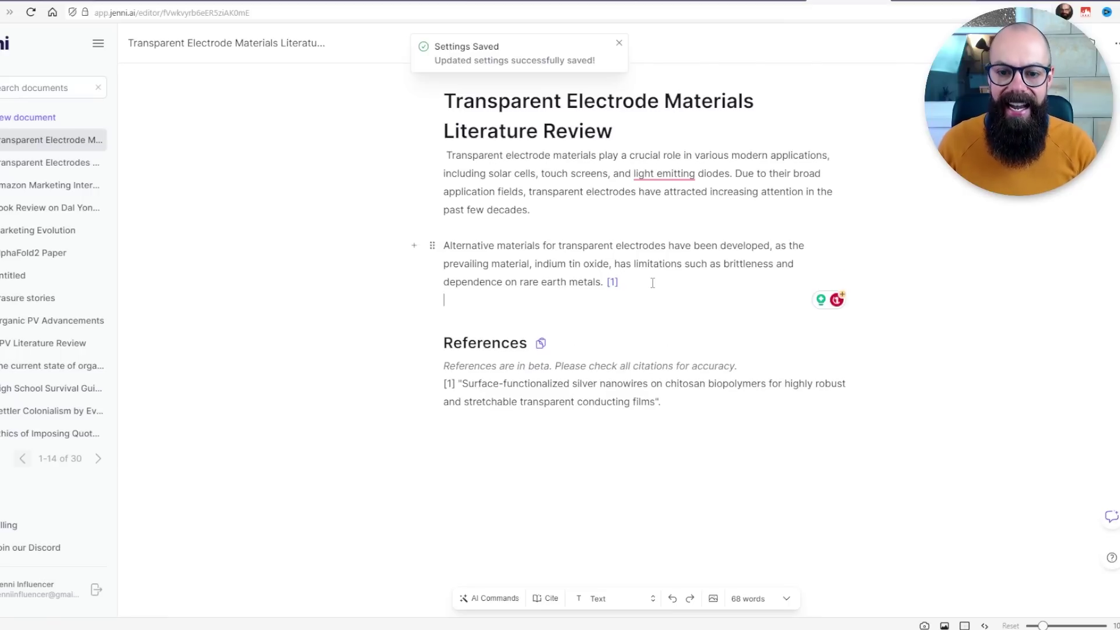
key("Return")
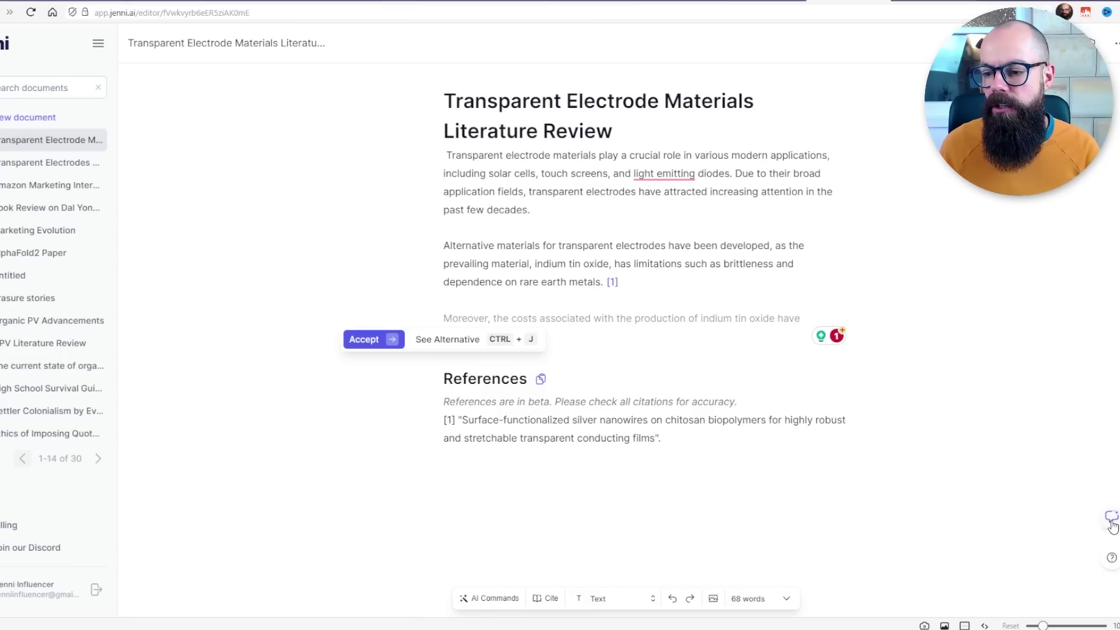
Copy the eight section headings from the Jenni AI chat into the review's blank paragraph.
left_click(1111, 520)
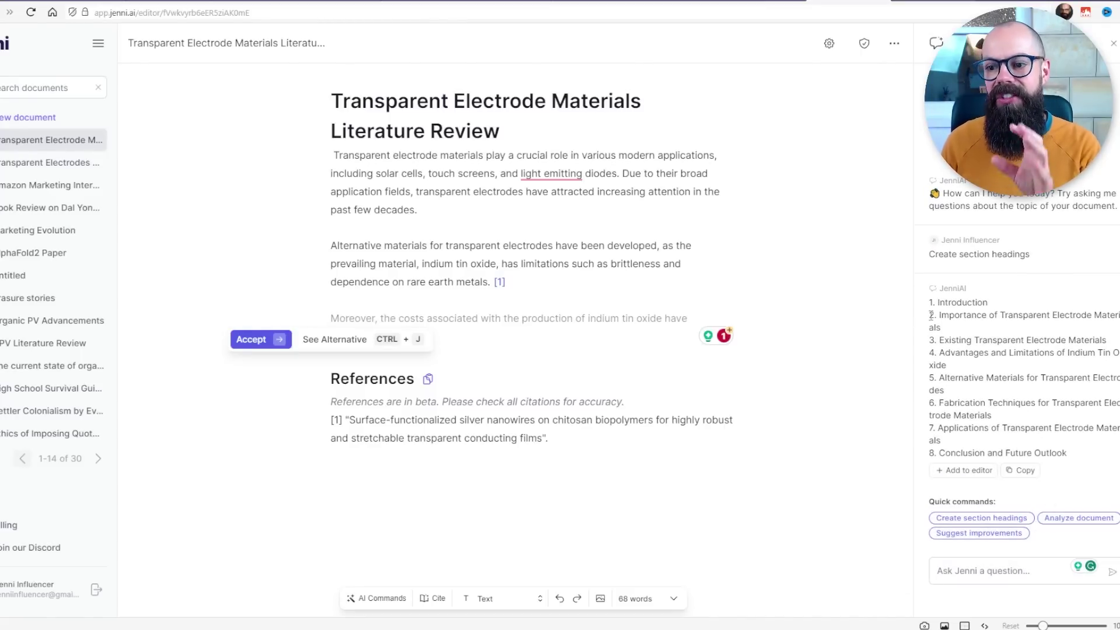
left_click_drag(931, 302, 1070, 461)
key("ctrl+c")
left_click(491, 342)
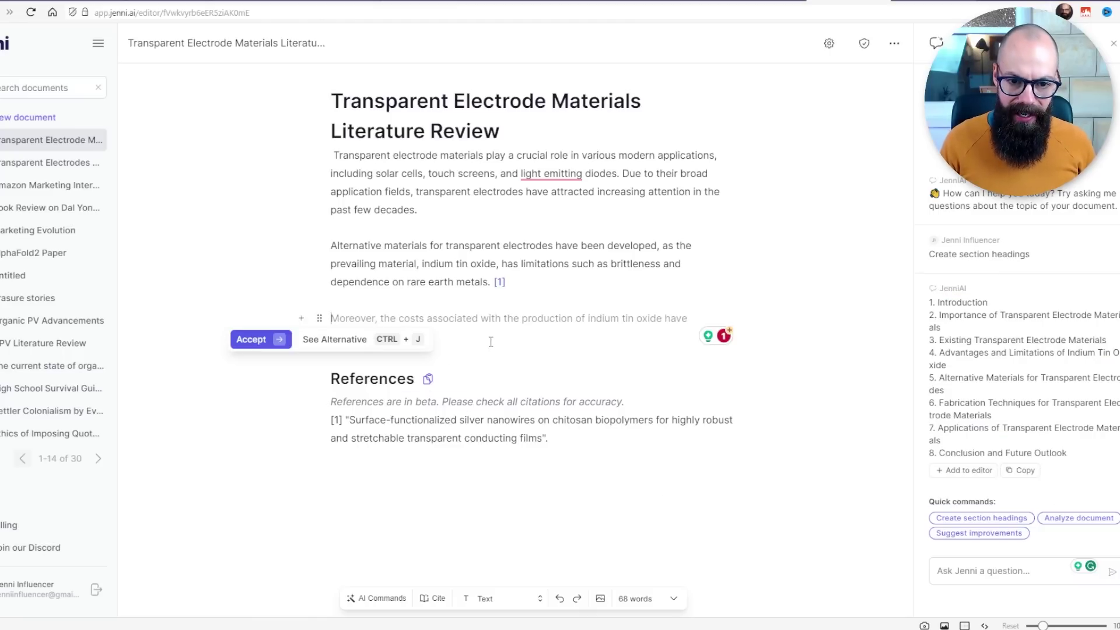
key("ctrl+v")
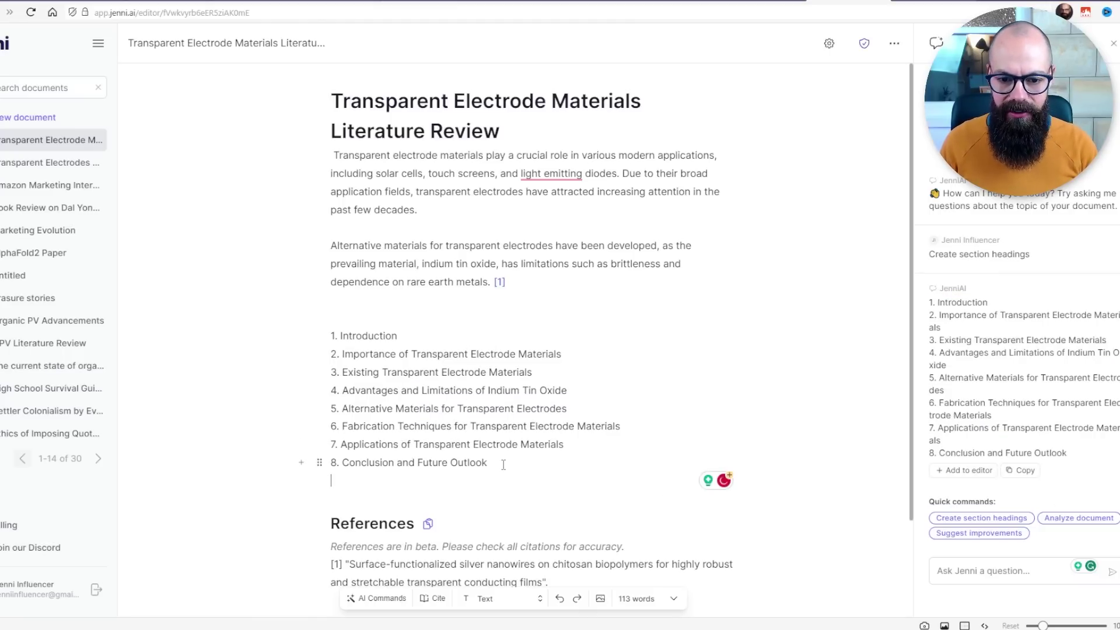
Format the first two pasted lines as Heading 2 and start a paragraph under the second.
left_click_drag(504, 465, 328, 334)
key("ctrl+alt+2")
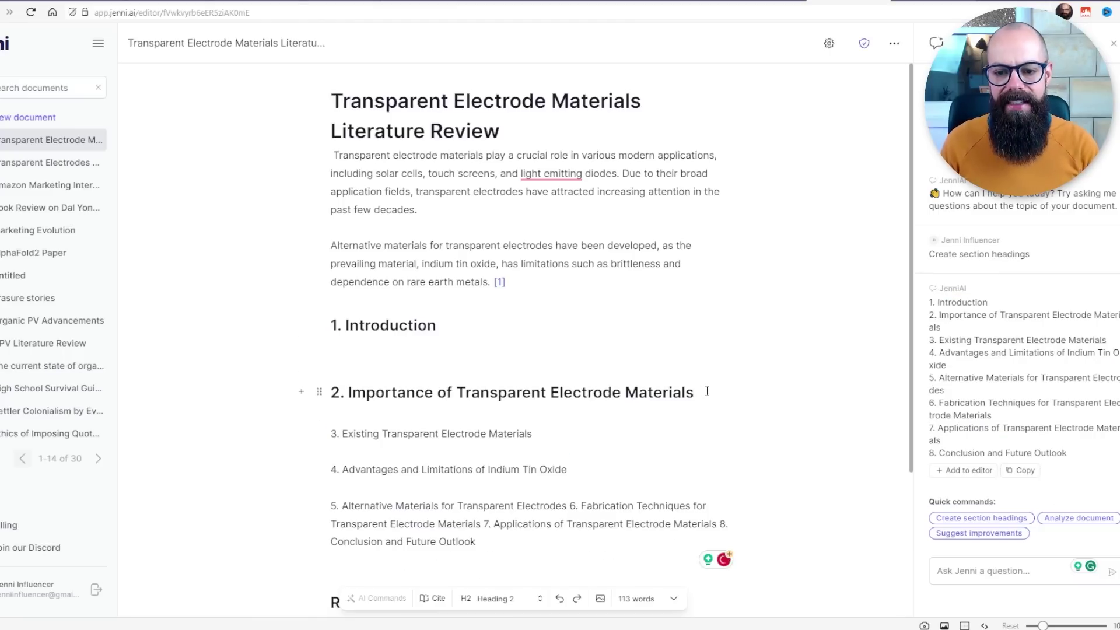
left_click(708, 392)
key("Return")
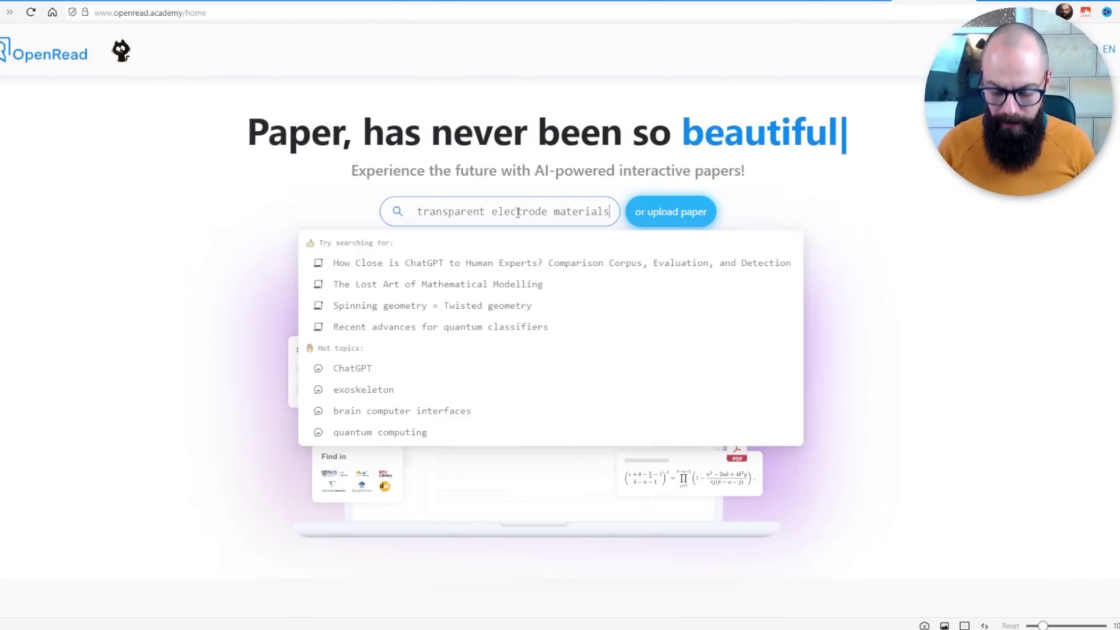
Search OpenRead for 'transparent electrode materials' papers.
key("Return")
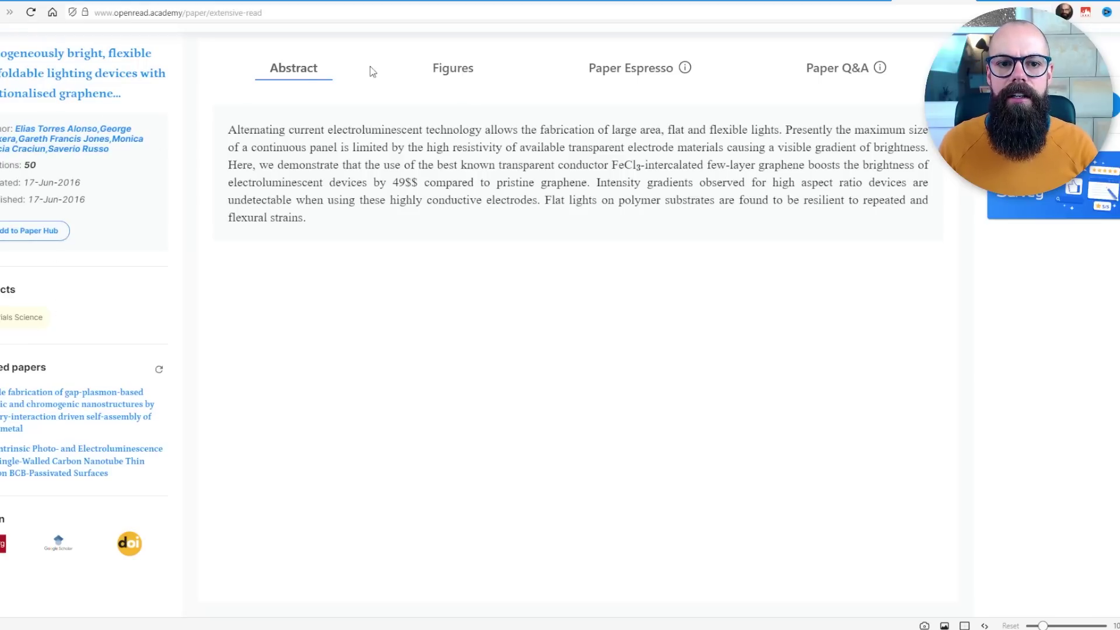
View the paper's Figures, showing Figure 2 and Figure 3 with their captions.
left_click(450, 75)
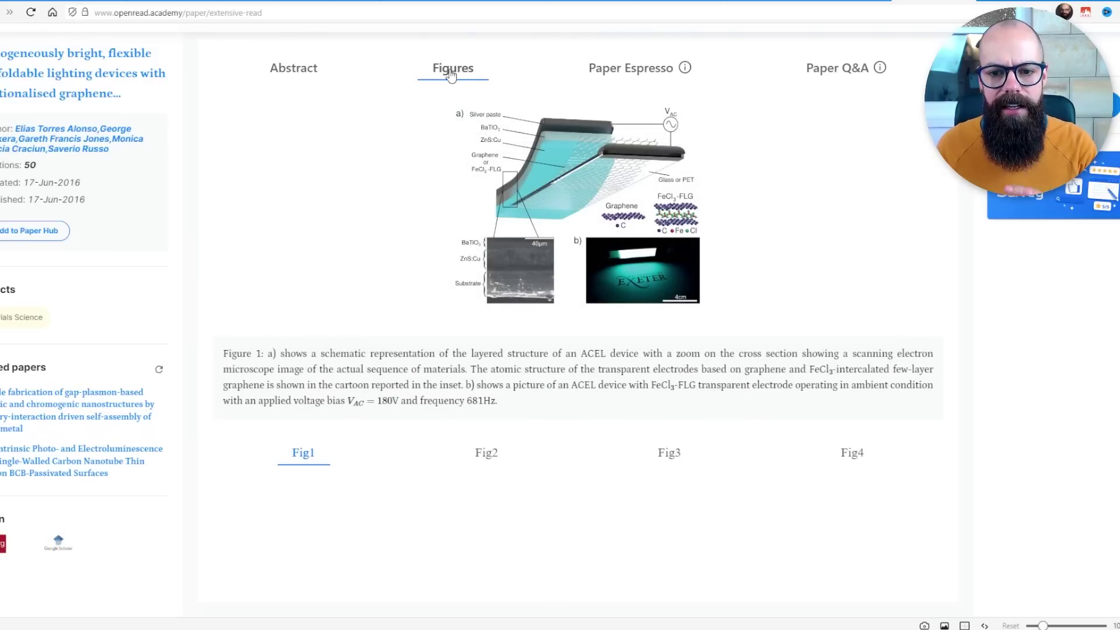
left_click(486, 452)
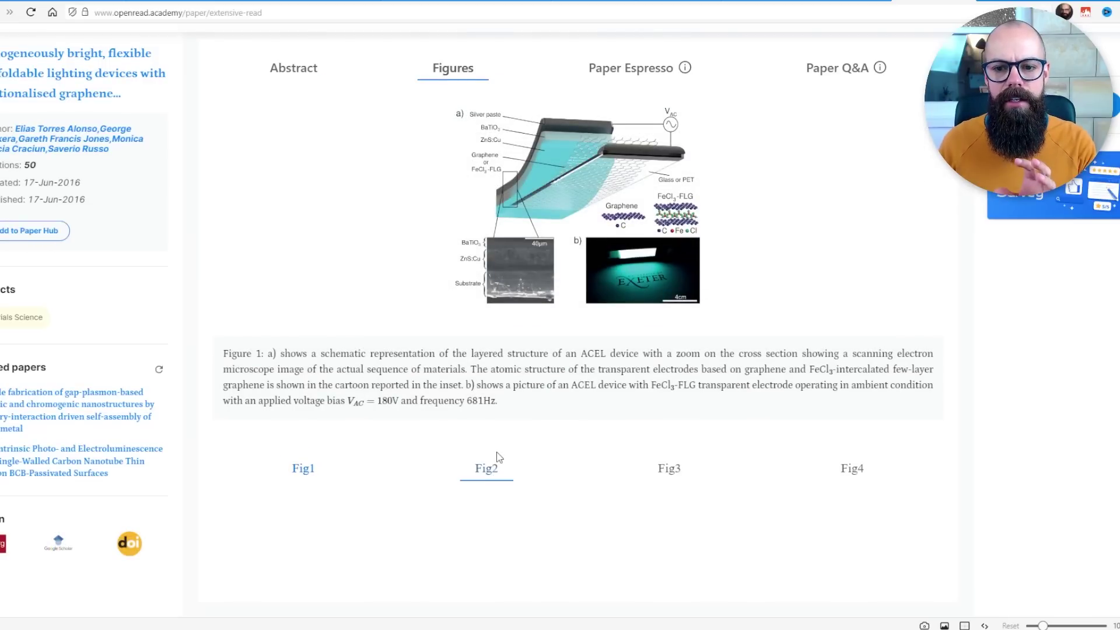
left_click(661, 471)
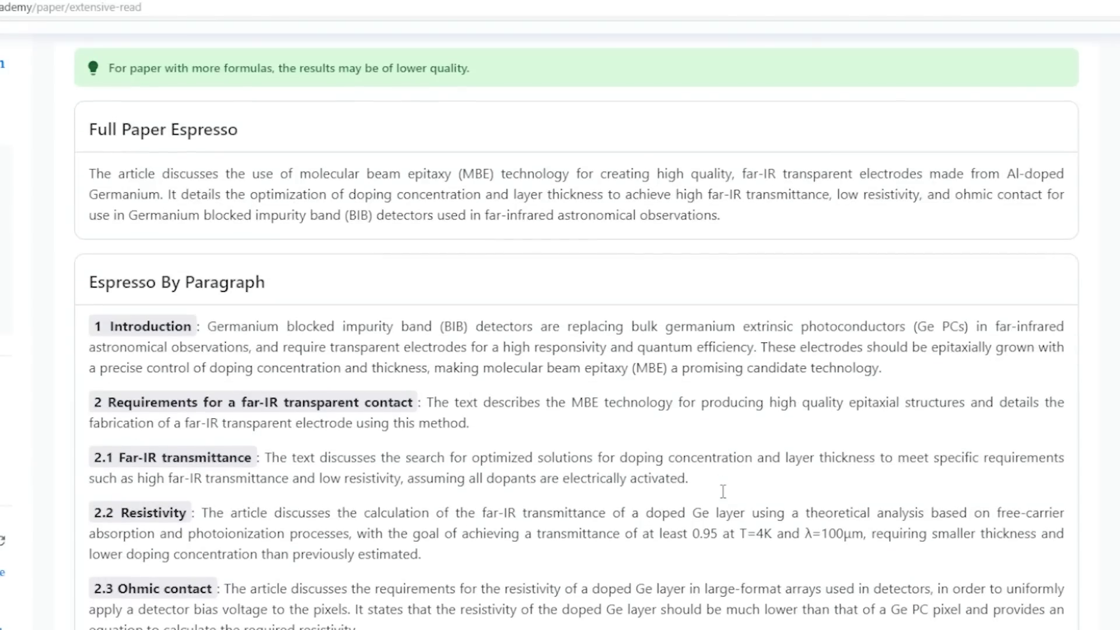
Scroll through the Espresso By Paragraph summaries and back up to the Full Paper Espresso.
scroll(722, 492, "down", 3)
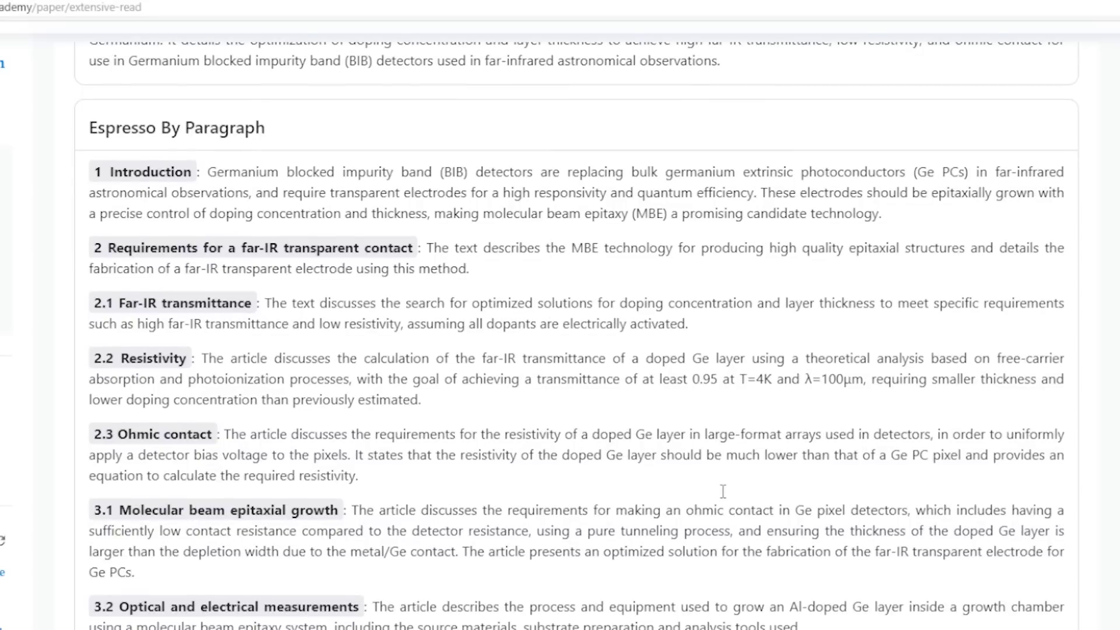
scroll(722, 492, "up", 4)
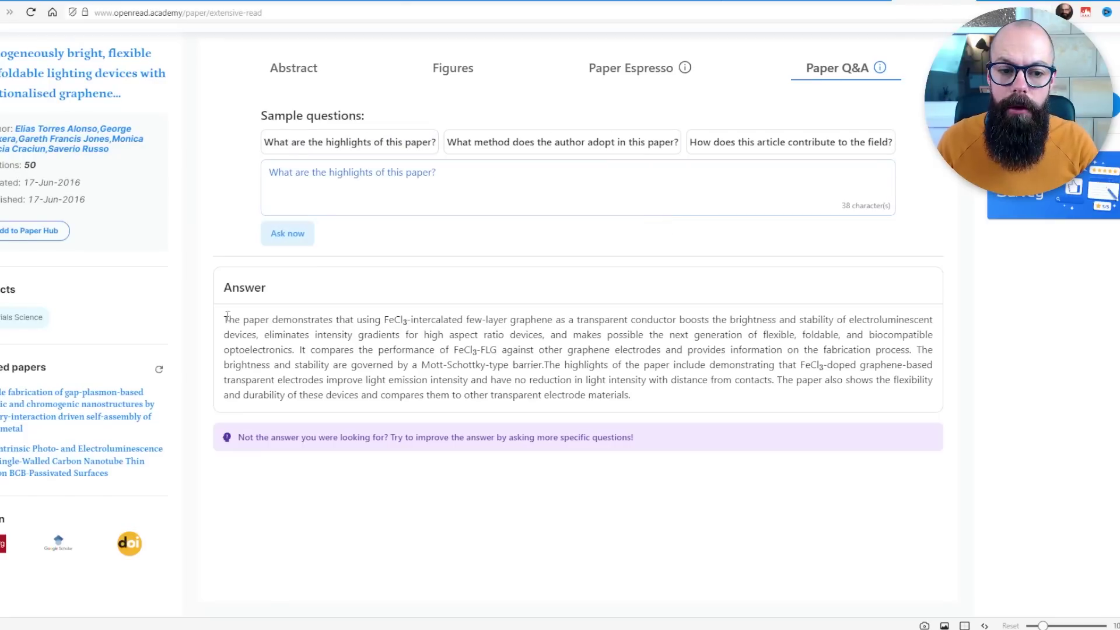
Select the start of the highlights answer text, then clear the selection.
left_click_drag(222, 328, 596, 376)
left_click(613, 366)
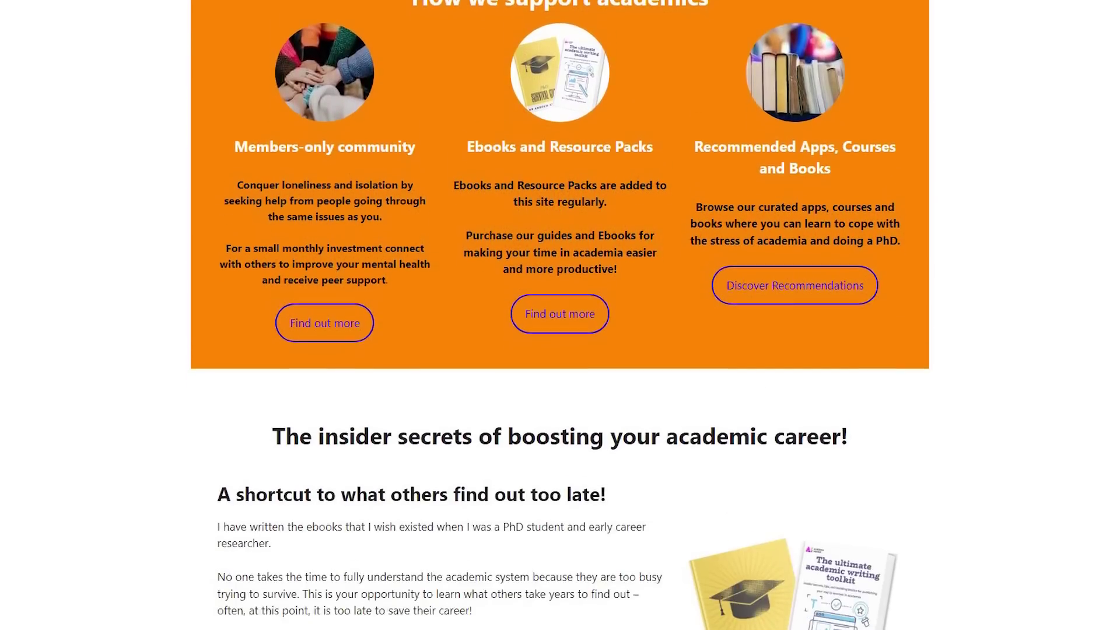
scroll(560, 315, "down", 2)
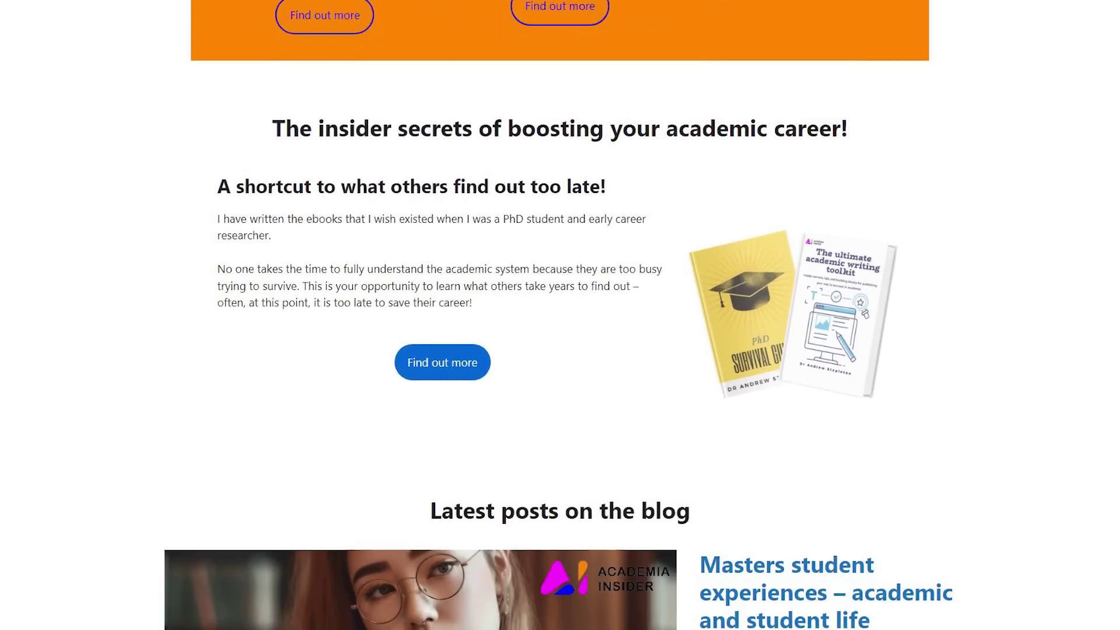